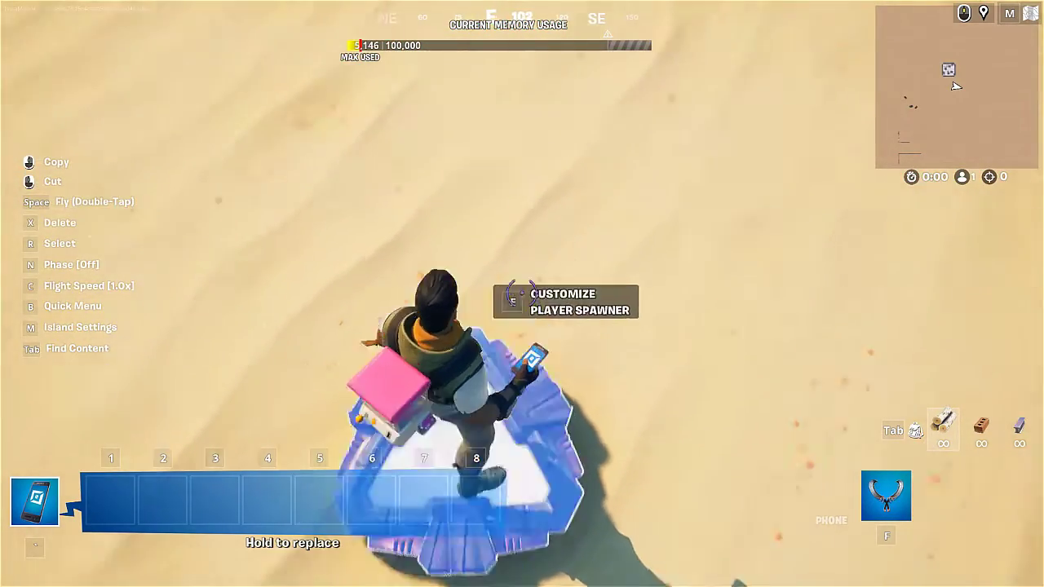
# Search the devices for "remo" and add the Signal Remote Manager to the first quick bar slot.
pyautogui.press('w')
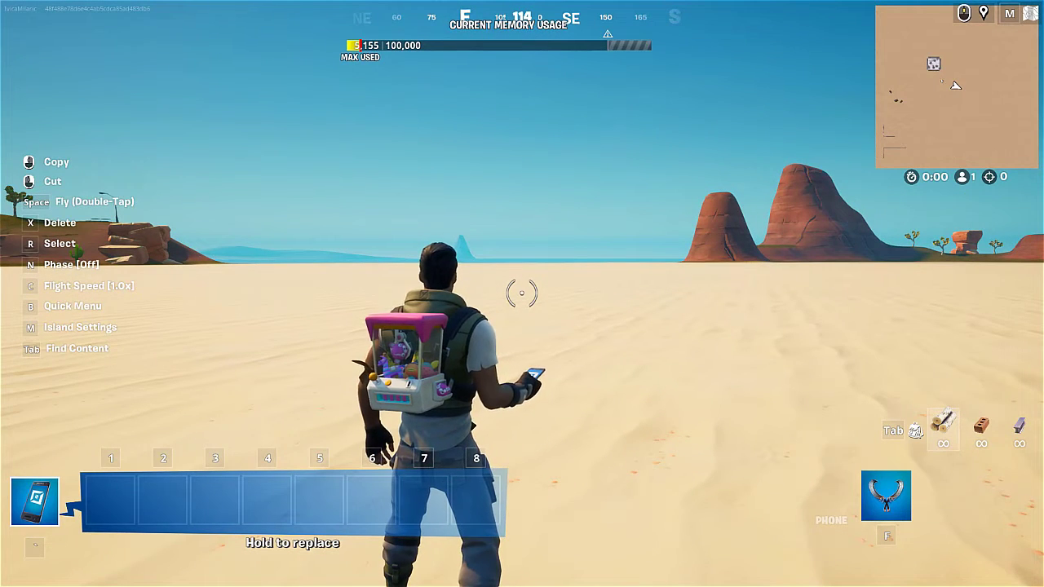
pyautogui.press('Tab')
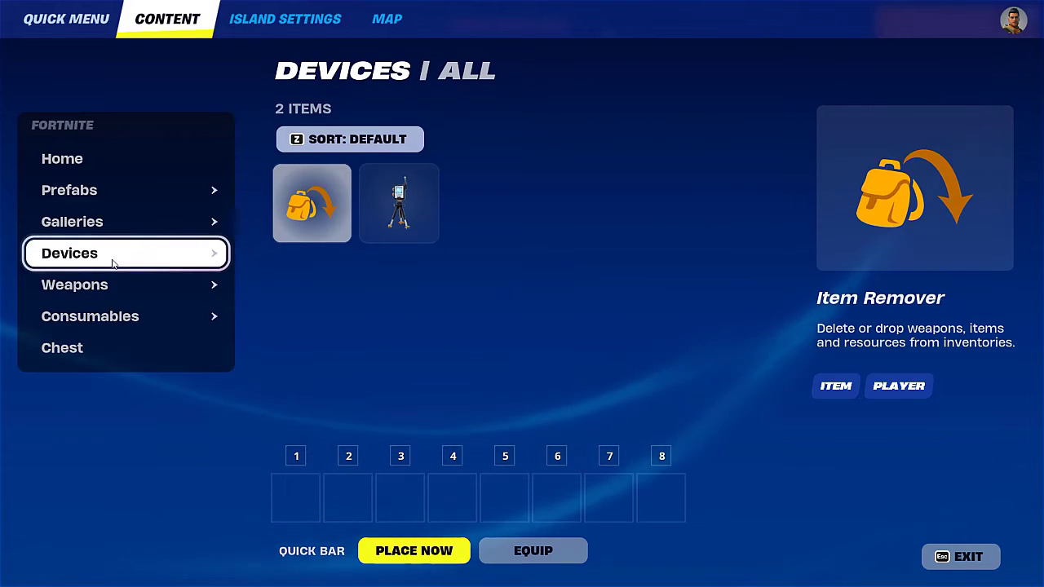
pyautogui.write('remo')
pyautogui.click(100, 75)
pyautogui.hotkey('ctrl', 'a')
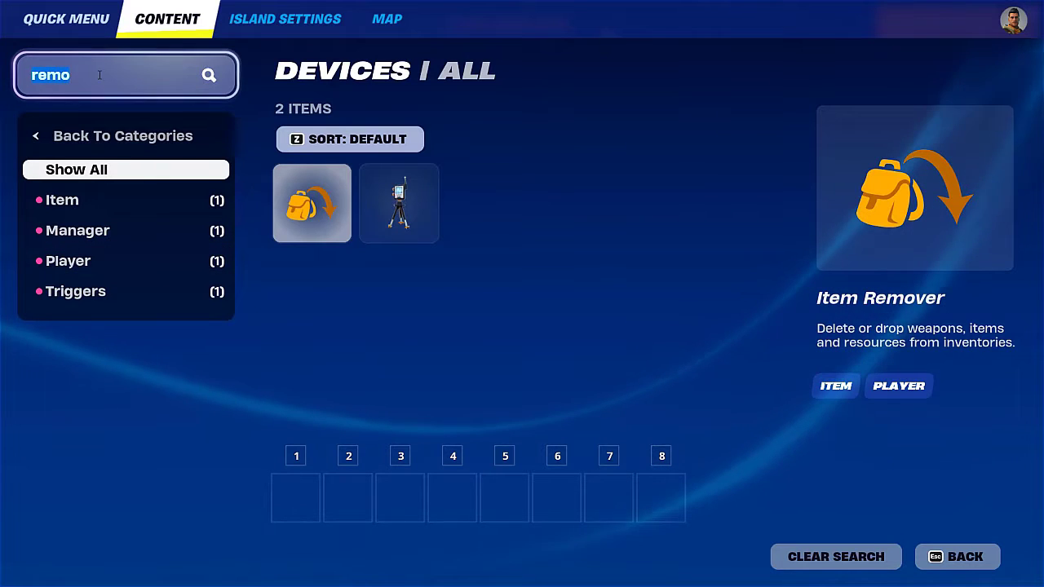
pyautogui.press('BackSpace')
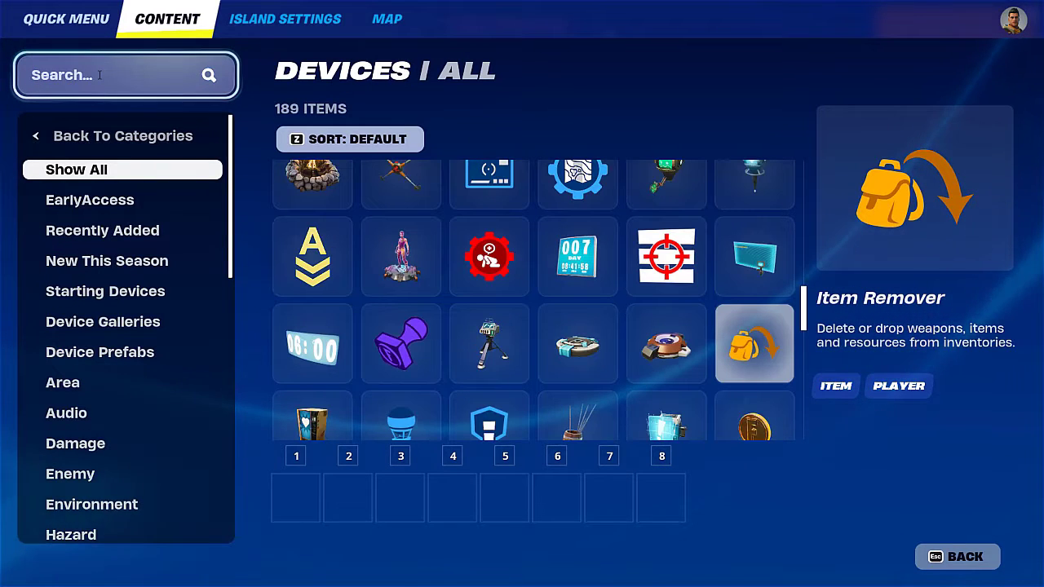
pyautogui.write('remo')
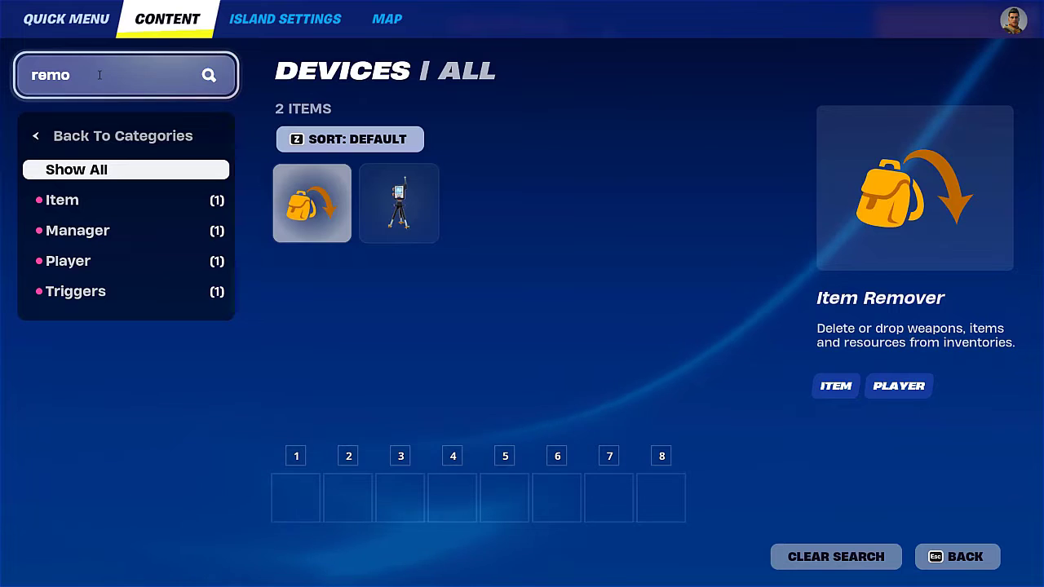
pyautogui.moveTo(416, 194); pyautogui.dragTo(321, 496)
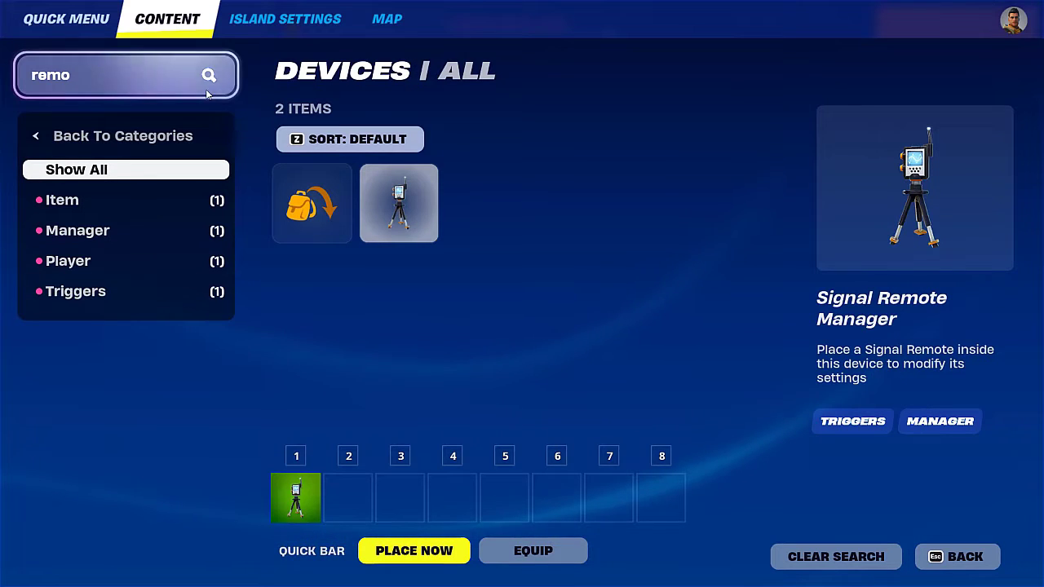
# Search the devices for "light" and add the Customizable Light to the second quick bar slot.
pyautogui.click(83, 71)
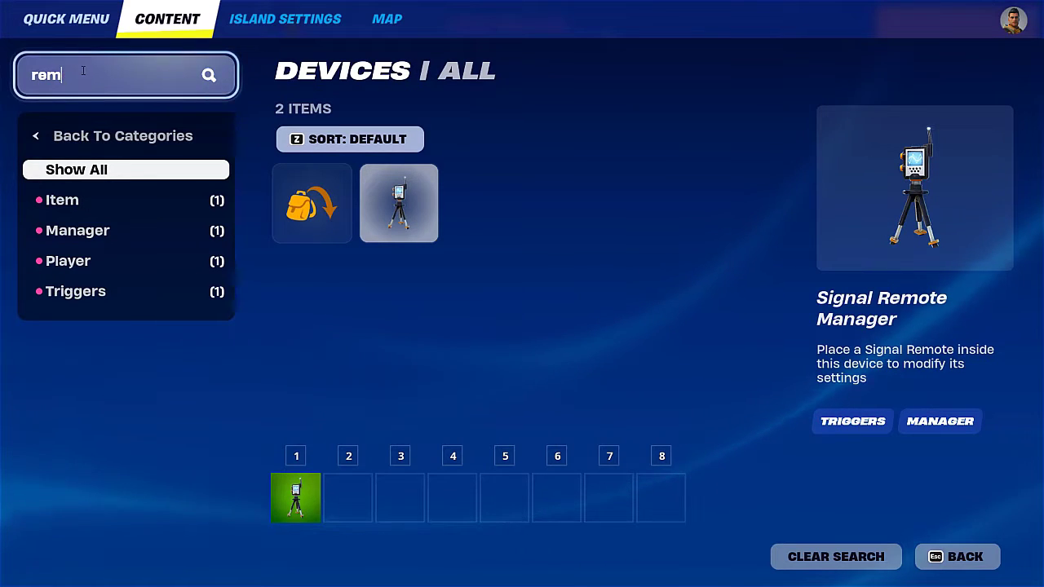
pyautogui.press('BackSpace')
pyautogui.press('BackSpace')
pyautogui.press('BackSpace')
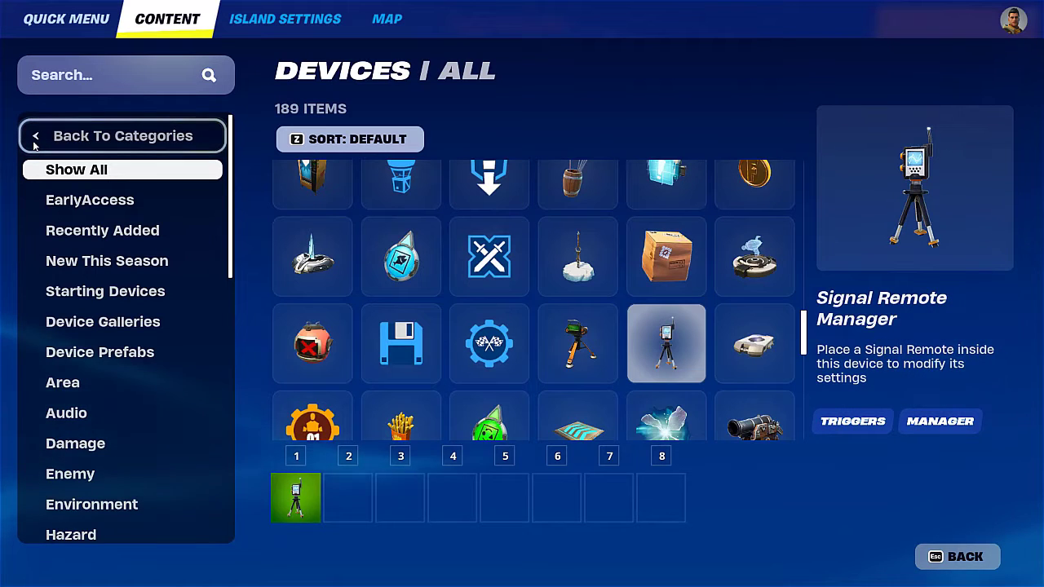
pyautogui.write('light')
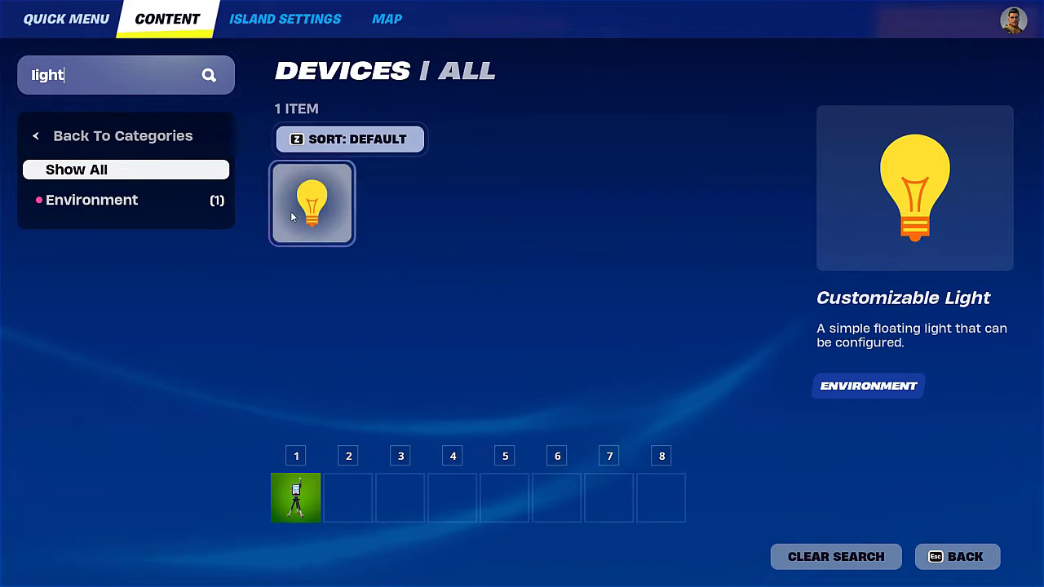
pyautogui.moveTo(292, 217); pyautogui.dragTo(364, 514)
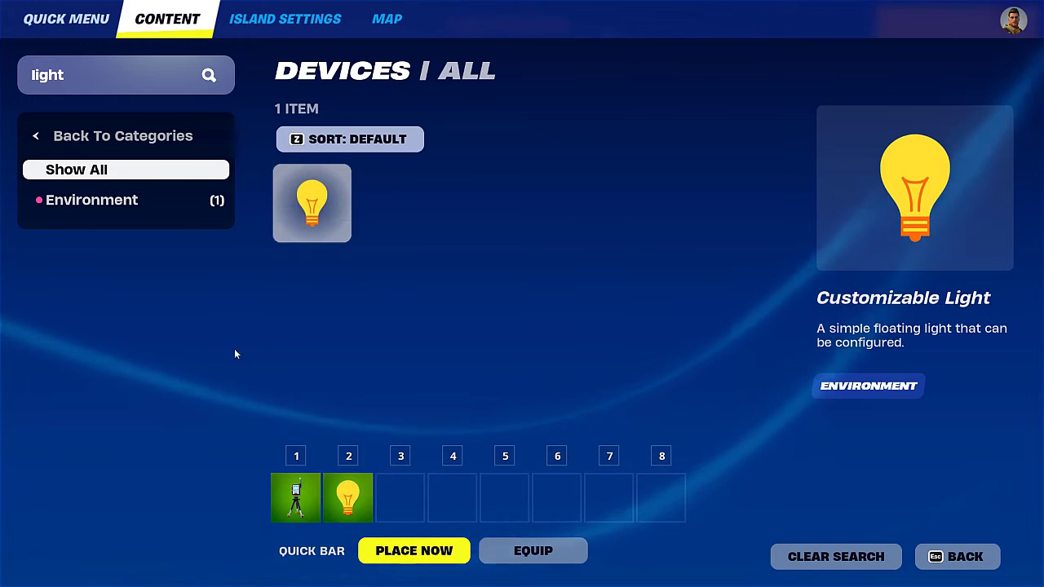
# Clear the device search, switch to the weapons category and search it for "remote".
pyautogui.click(135, 65)
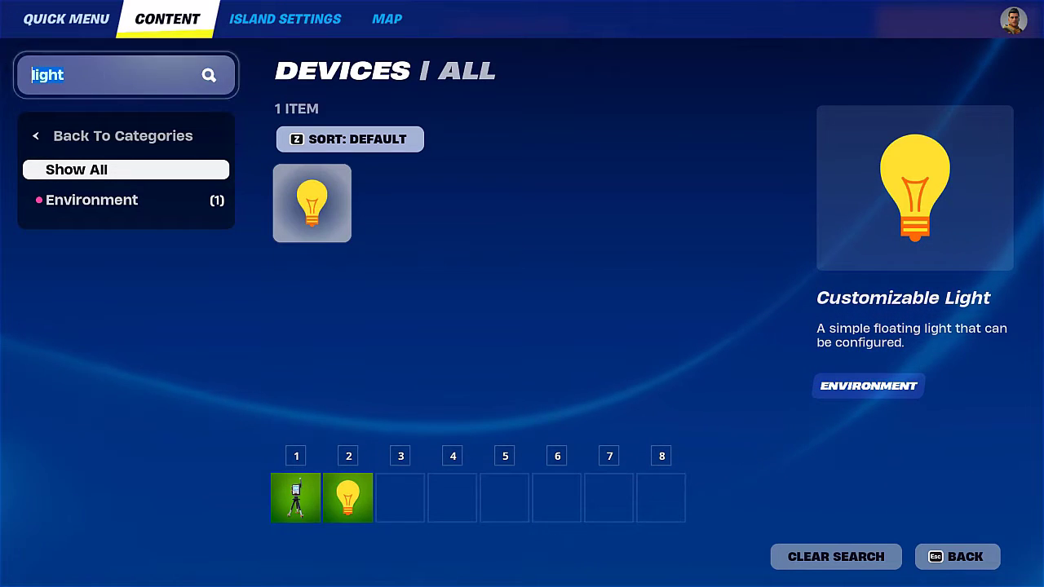
pyautogui.press('BackSpace')
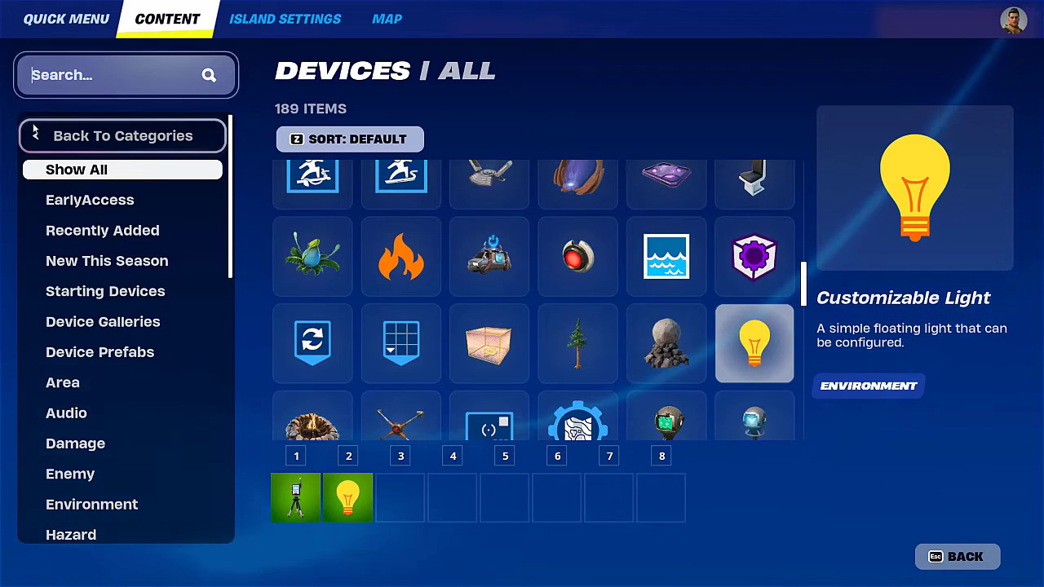
pyautogui.click(114, 135)
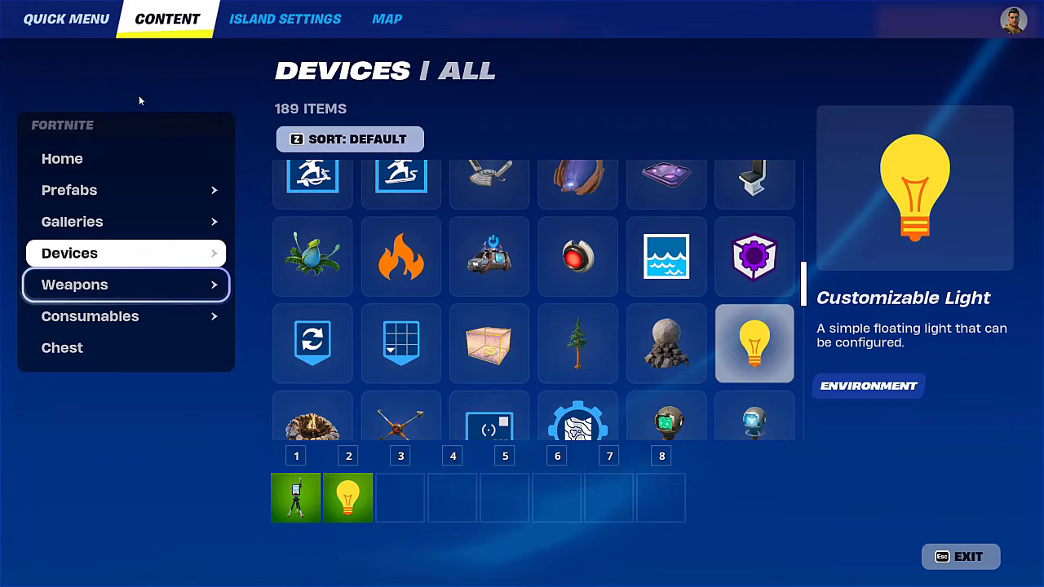
pyautogui.press('Return')
pyautogui.click(111, 75)
pyautogui.write('r')
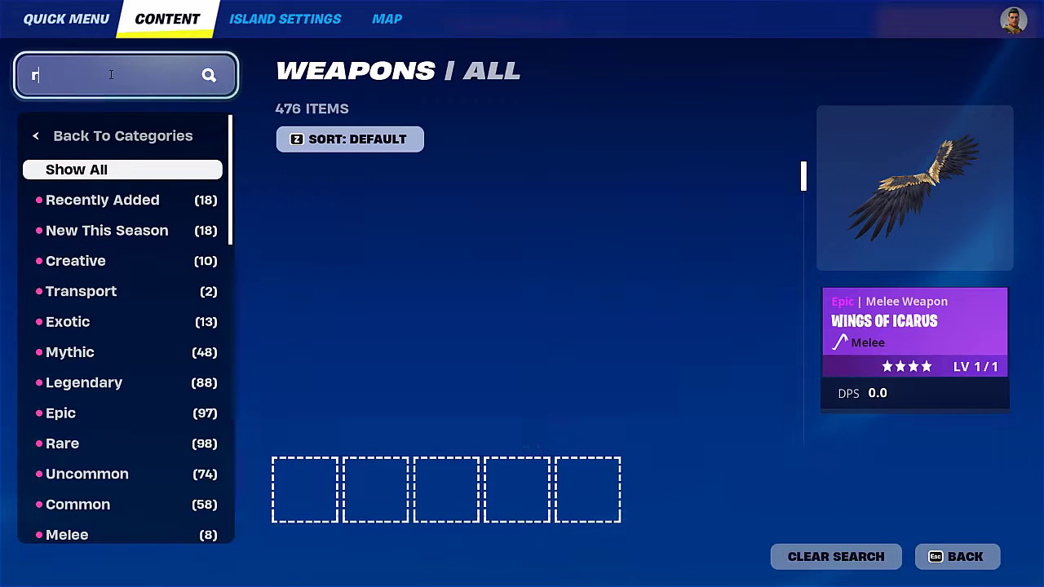
pyautogui.write('emote')
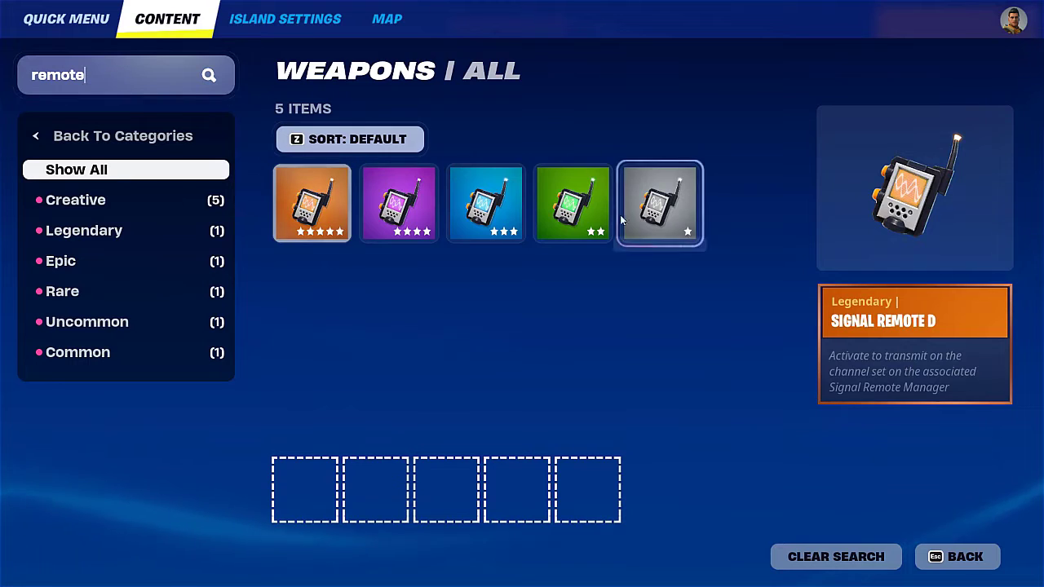
# Put the uncommon Signal Remote A in the first equipment slot and drop copies of it on the ground.
pyautogui.click(568, 201)
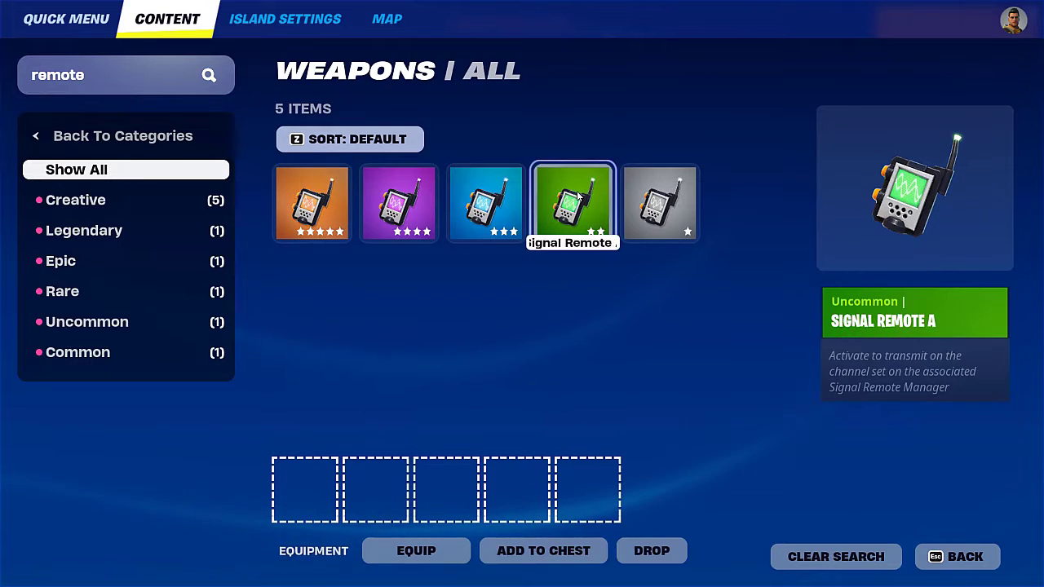
pyautogui.moveTo(577, 196); pyautogui.dragTo(299, 507)
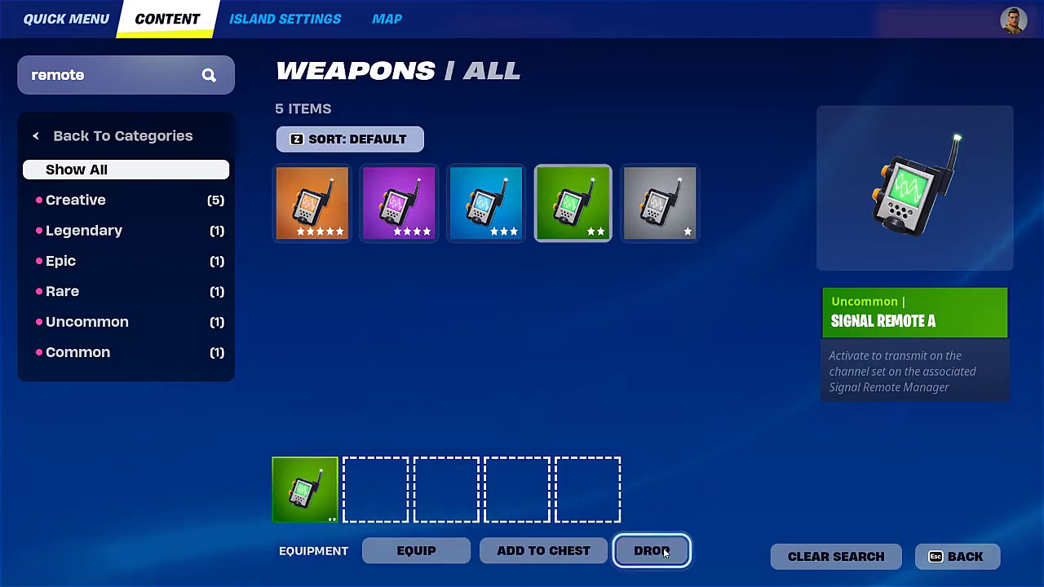
pyautogui.click(965, 559)
pyautogui.click(966, 558)
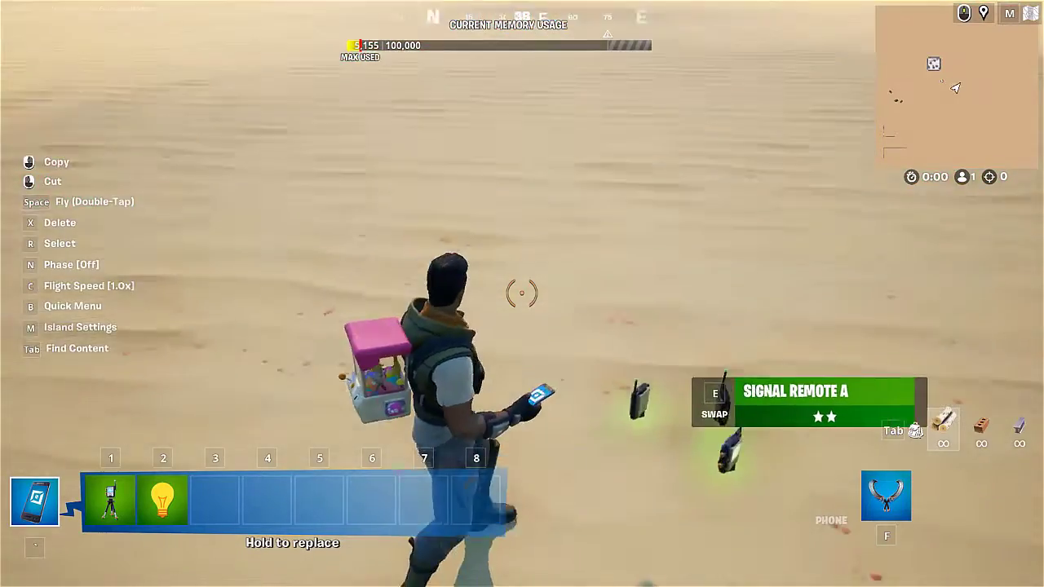
# Place the Customizable Light on the sand near the dropped signal remotes.
pyautogui.press('w')
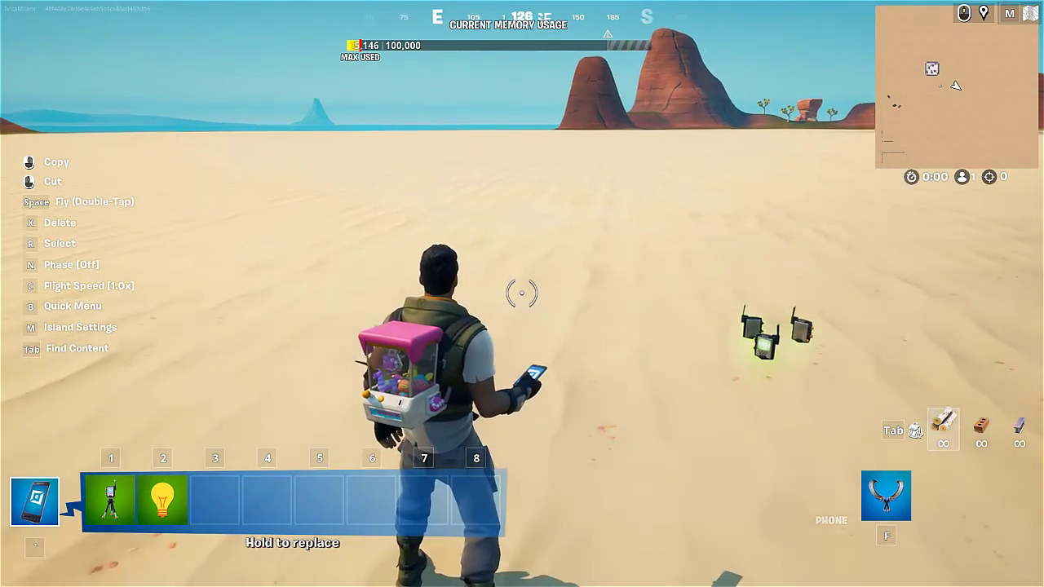
pyautogui.press('2')
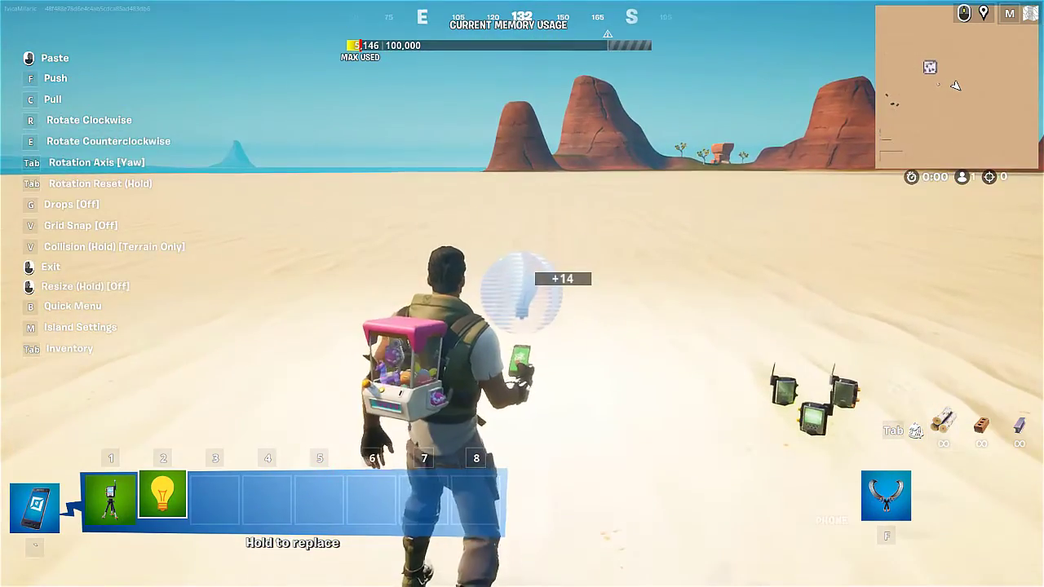
pyautogui.click(522, 293)
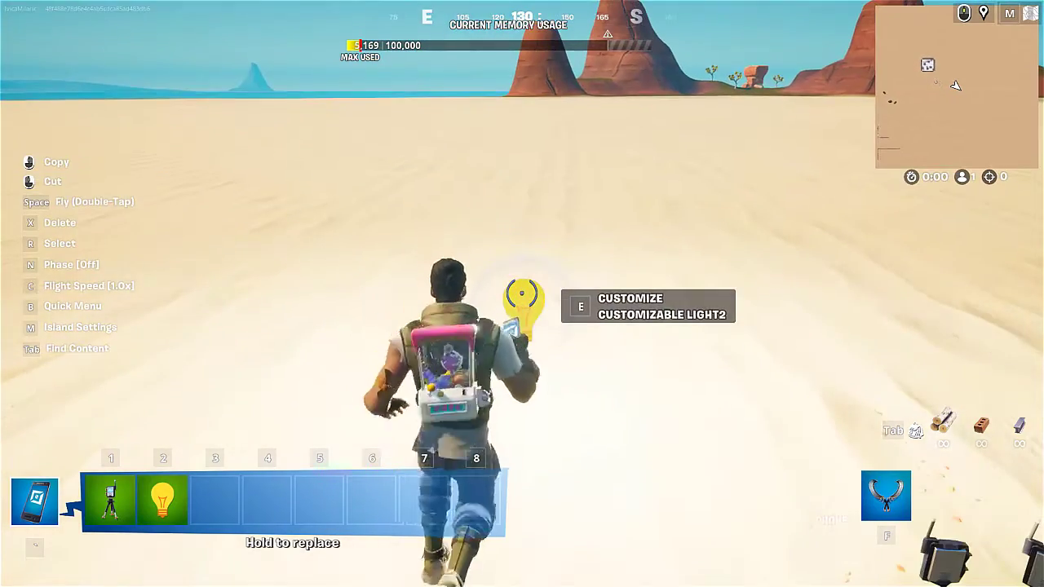
# Set the Customizable Light's light color to red (#FF0100).
pyautogui.press('e')
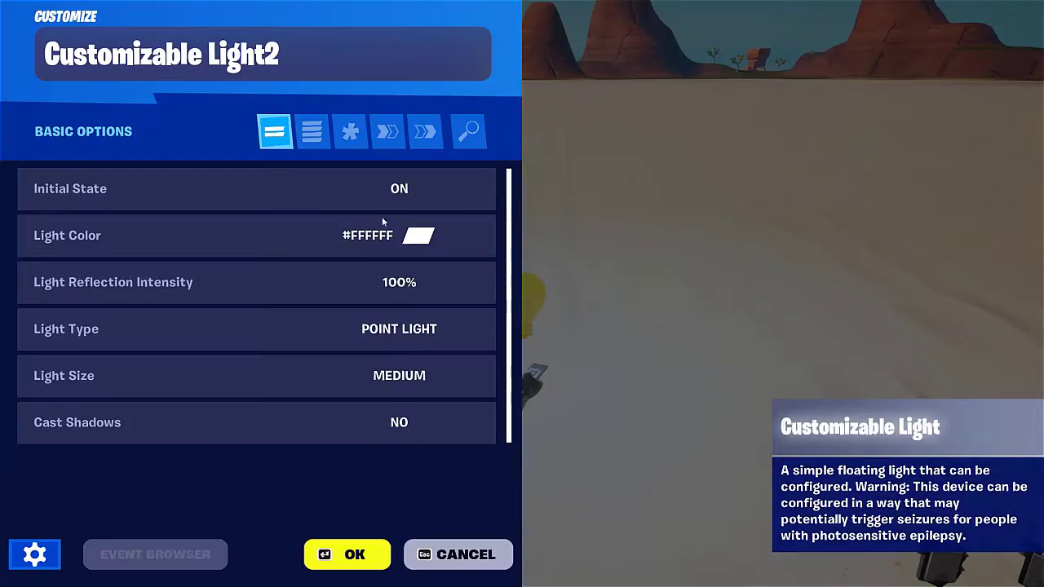
pyautogui.click(488, 237)
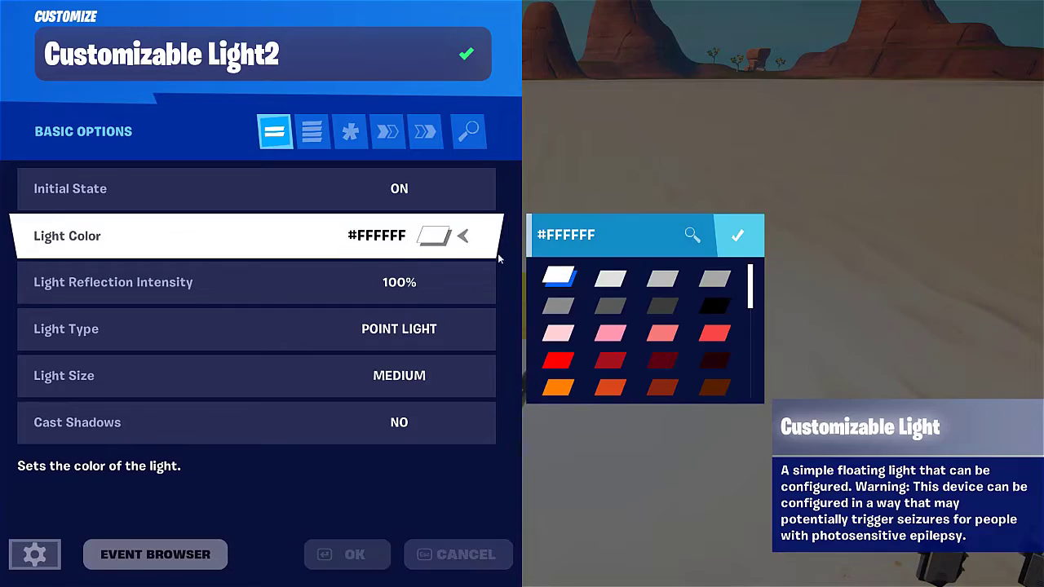
pyautogui.click(559, 332)
pyautogui.click(367, 555)
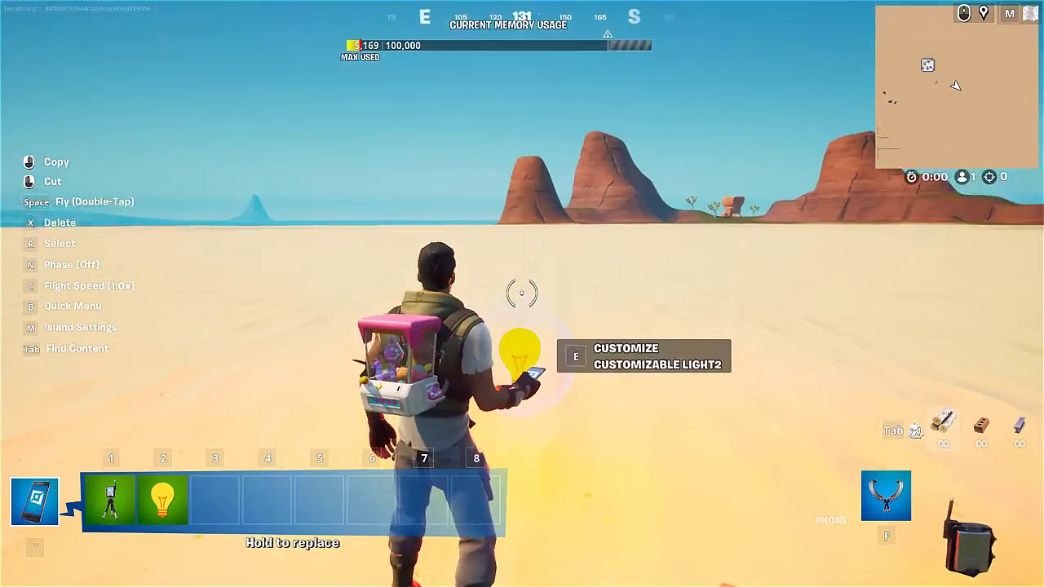
# Set the Customizable Light's light color to the dark green in the last row of the palette.
pyautogui.press('w')
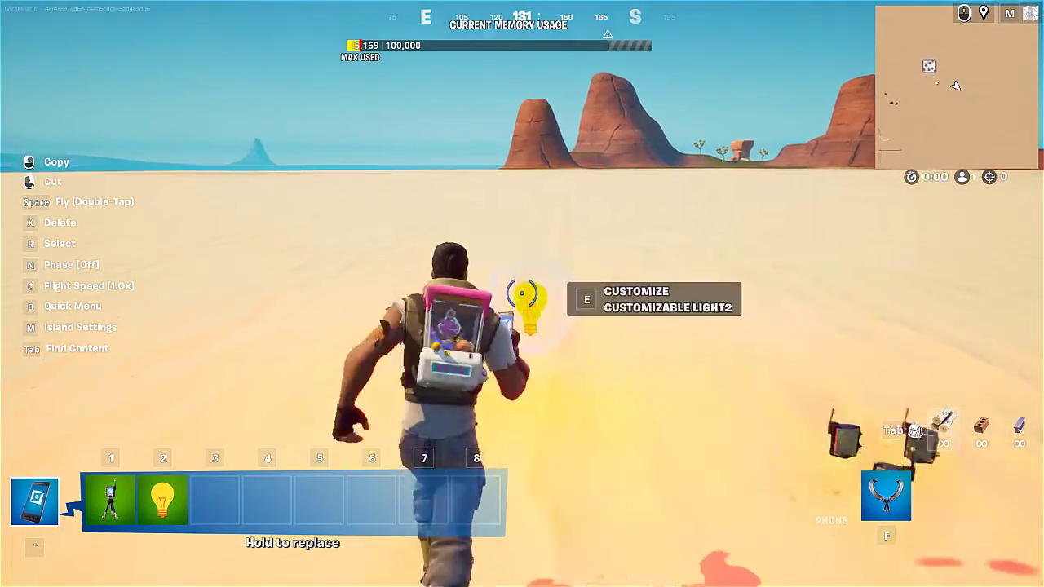
pyautogui.press('e')
pyautogui.click(488, 238)
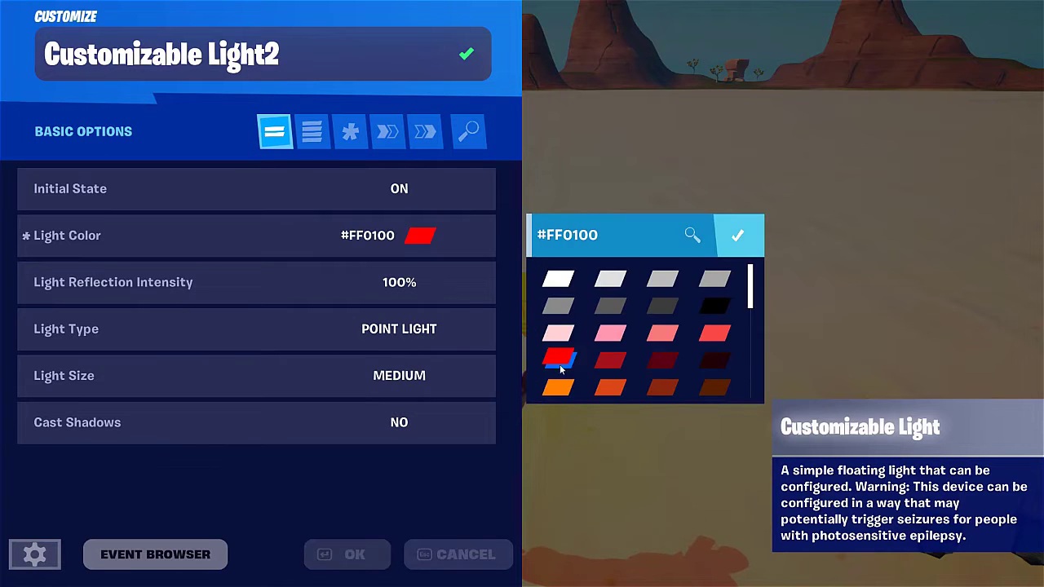
pyautogui.scroll(-5, 720, 362)
pyautogui.scroll(-10, 720, 361)
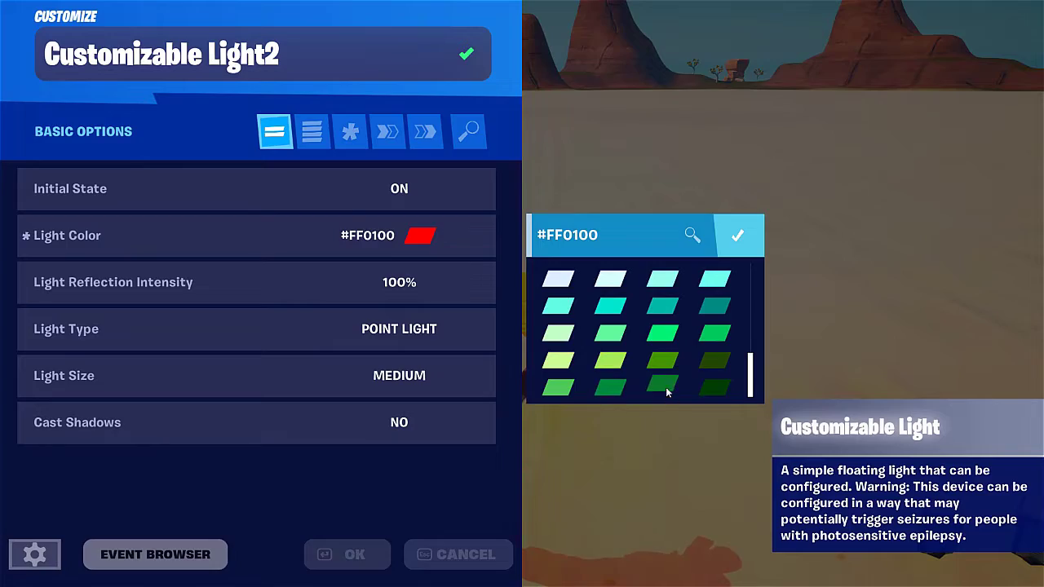
pyautogui.click(665, 387)
pyautogui.click(350, 557)
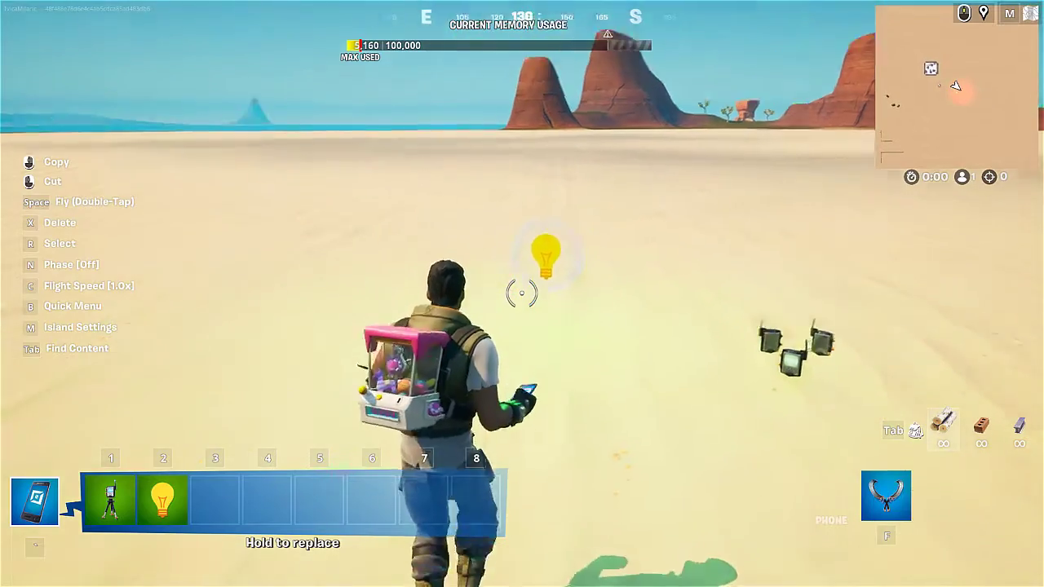
# Place the Signal Remote Manager on the sand beside the Customizable Light.
pyautogui.press('1')
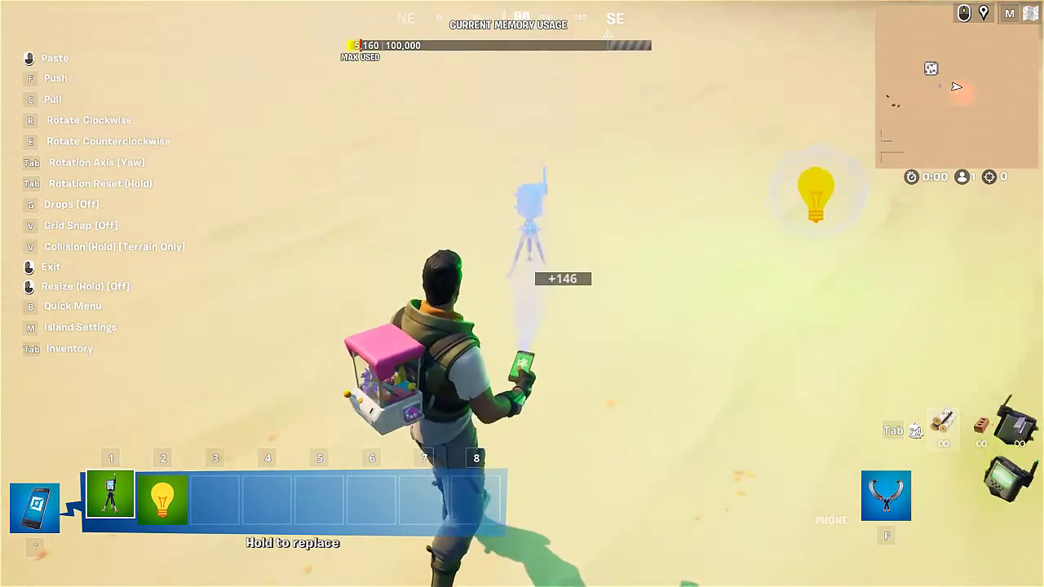
pyautogui.click(522, 293)
pyautogui.rightClick(522, 294)
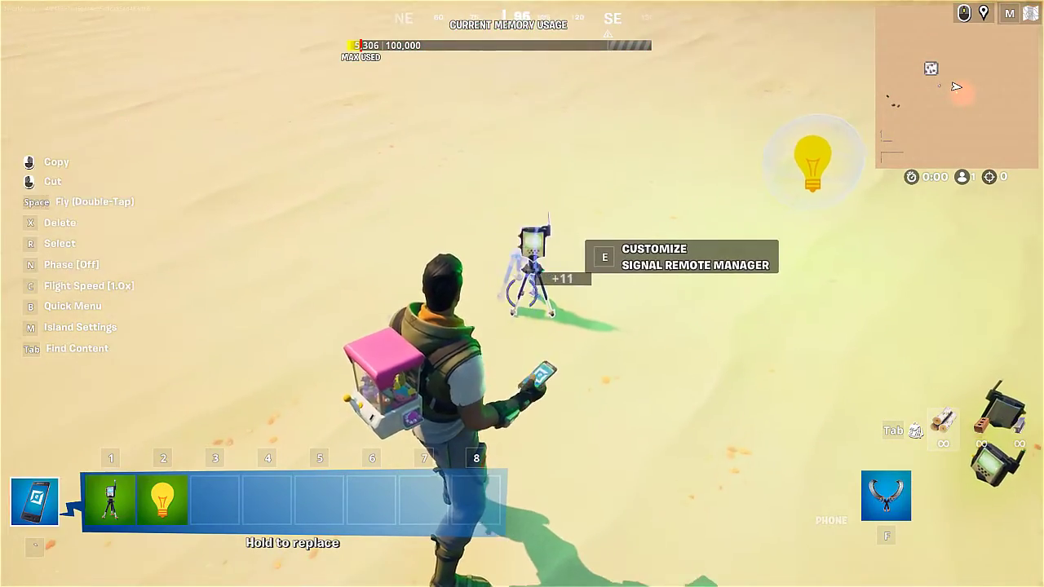
# Make the Signal Remote Manager's On Primary Activation event send Enable to Customizable Light2.
pyautogui.press('w')
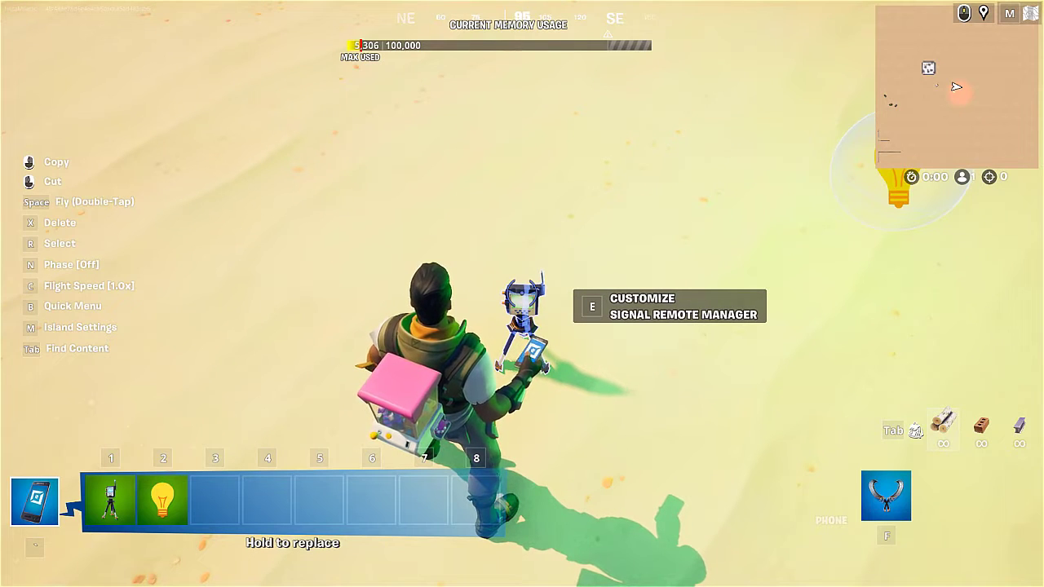
pyautogui.press('e')
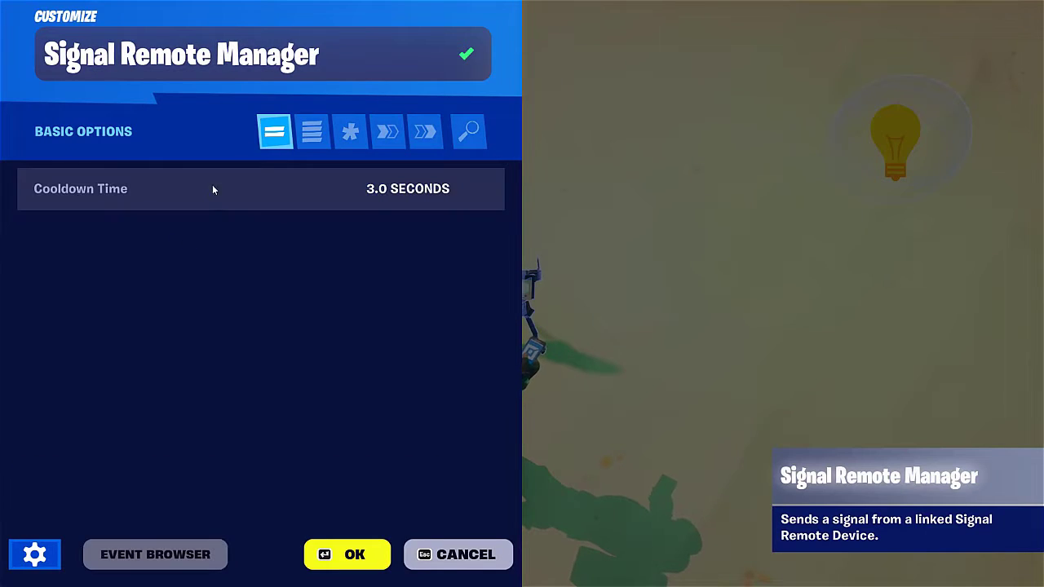
pyautogui.click(311, 138)
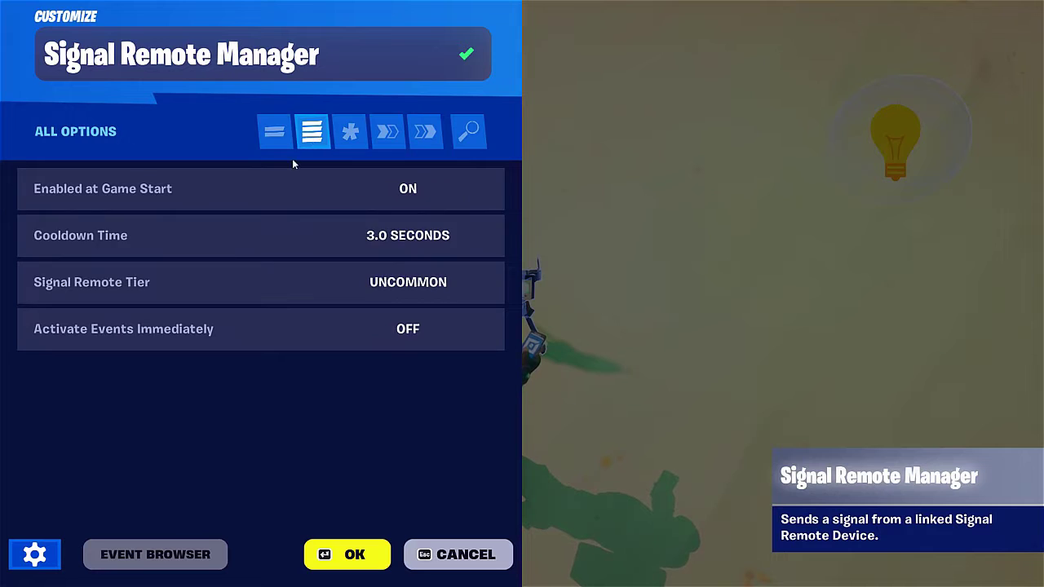
pyautogui.click(220, 239)
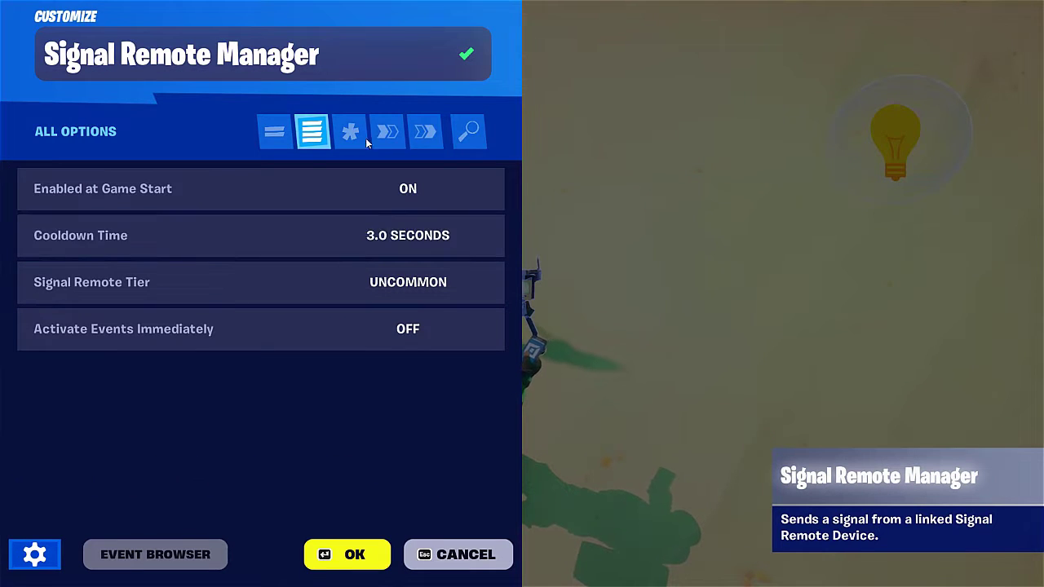
pyautogui.click(437, 123)
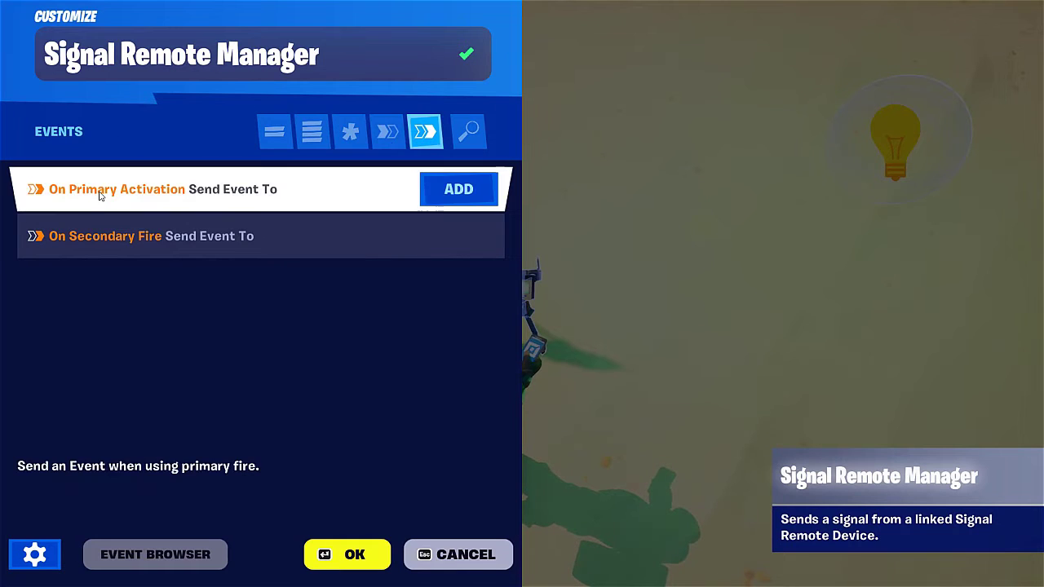
pyautogui.click(481, 193)
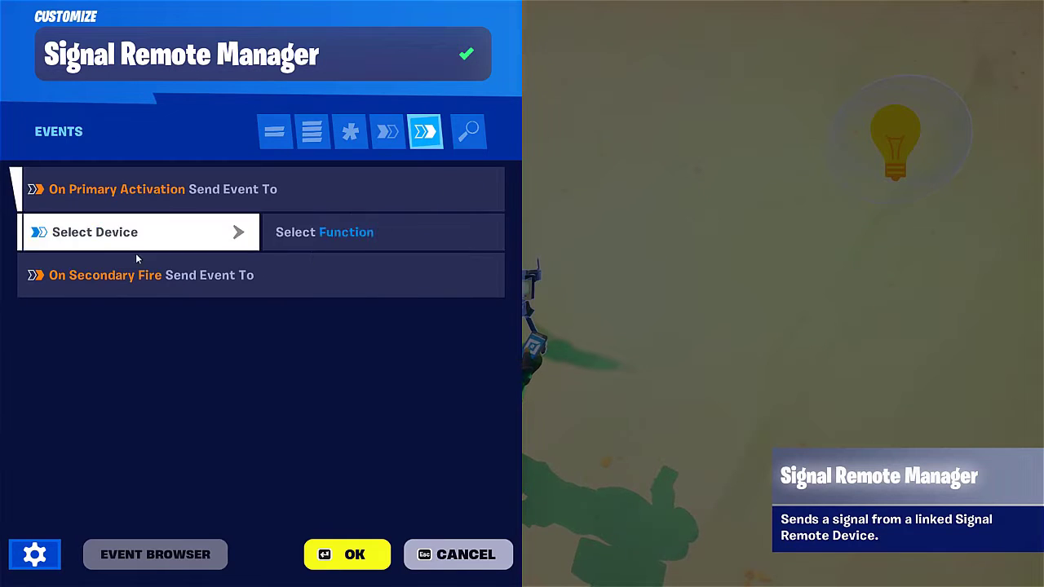
pyautogui.click(171, 233)
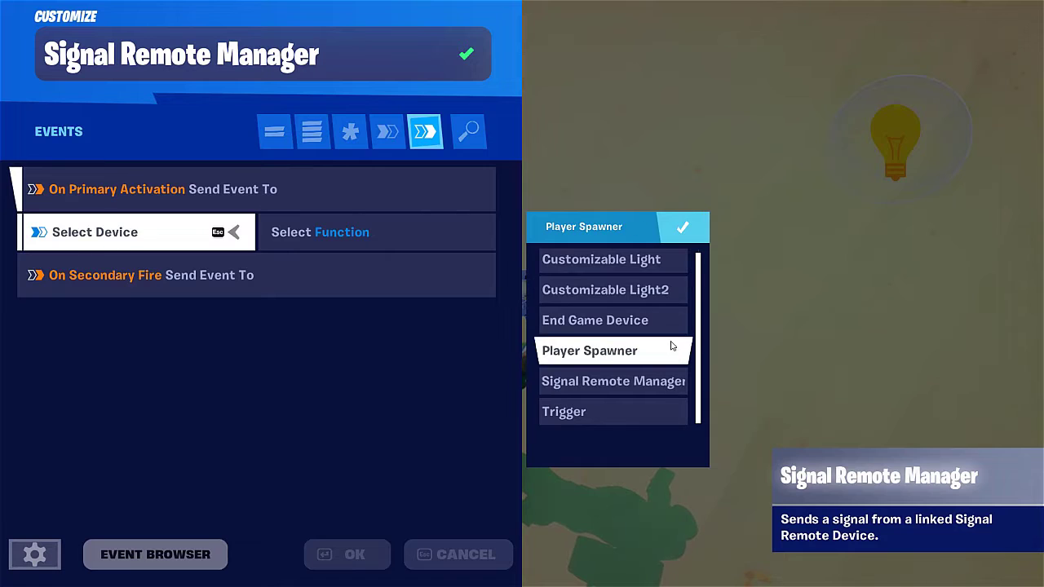
pyautogui.click(571, 289)
pyautogui.click(380, 233)
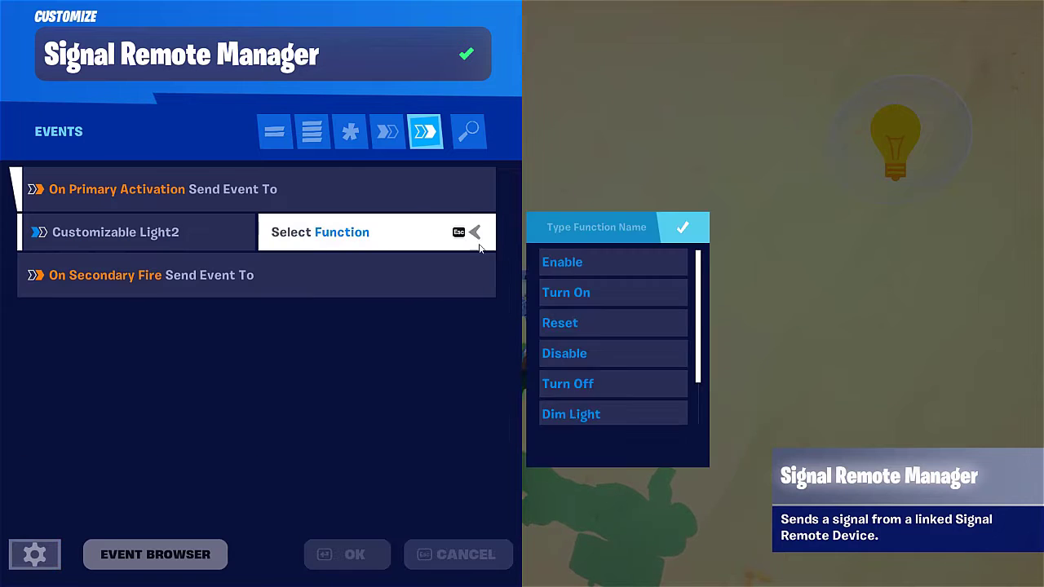
pyautogui.click(632, 268)
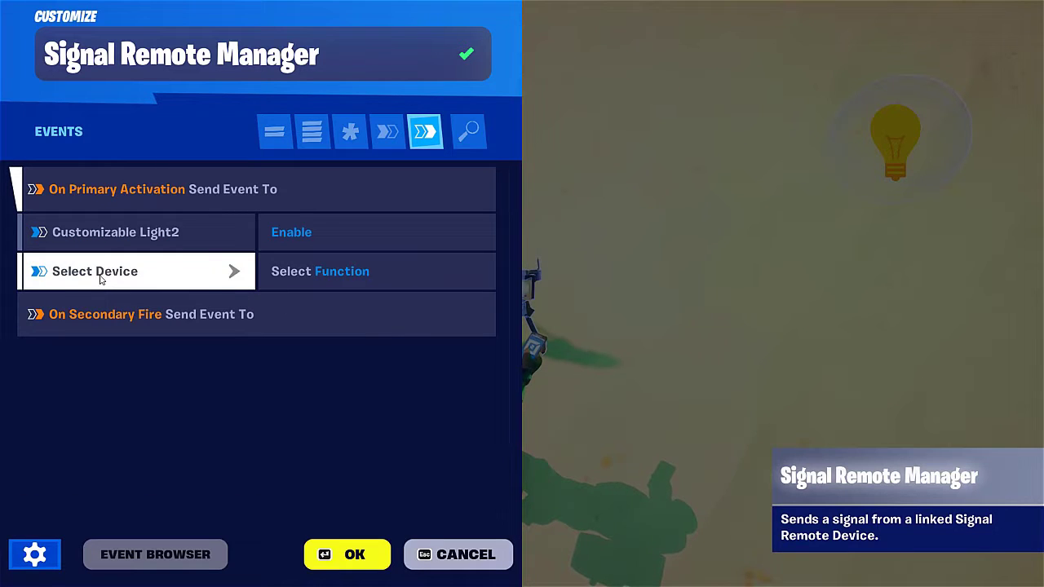
# Add a second On Primary Activation target that sends Turn On to Customizable Light2, and save the Signal Remote Manager's settings.
pyautogui.click(101, 280)
pyautogui.click(603, 331)
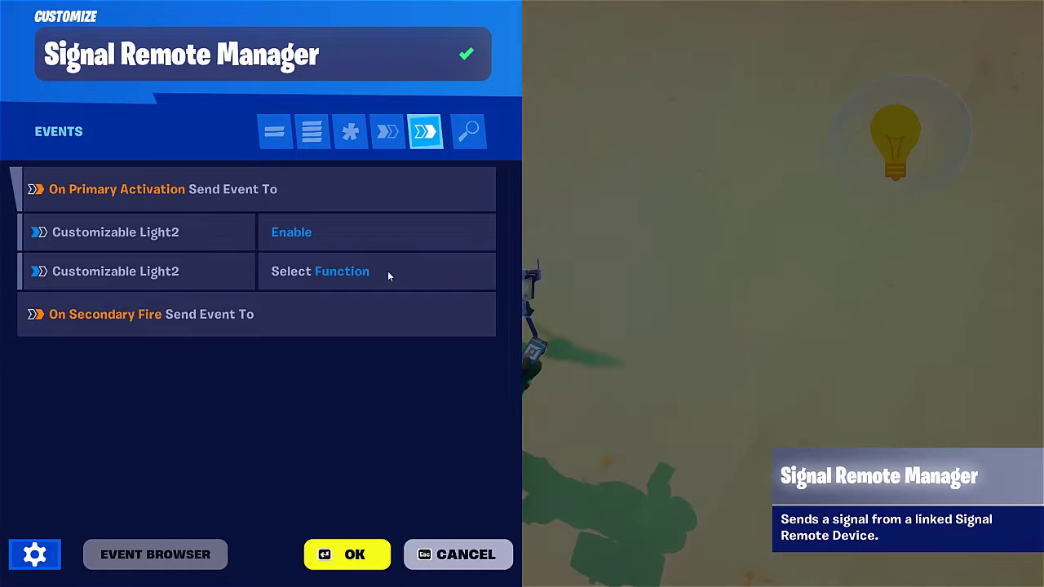
pyautogui.click(368, 271)
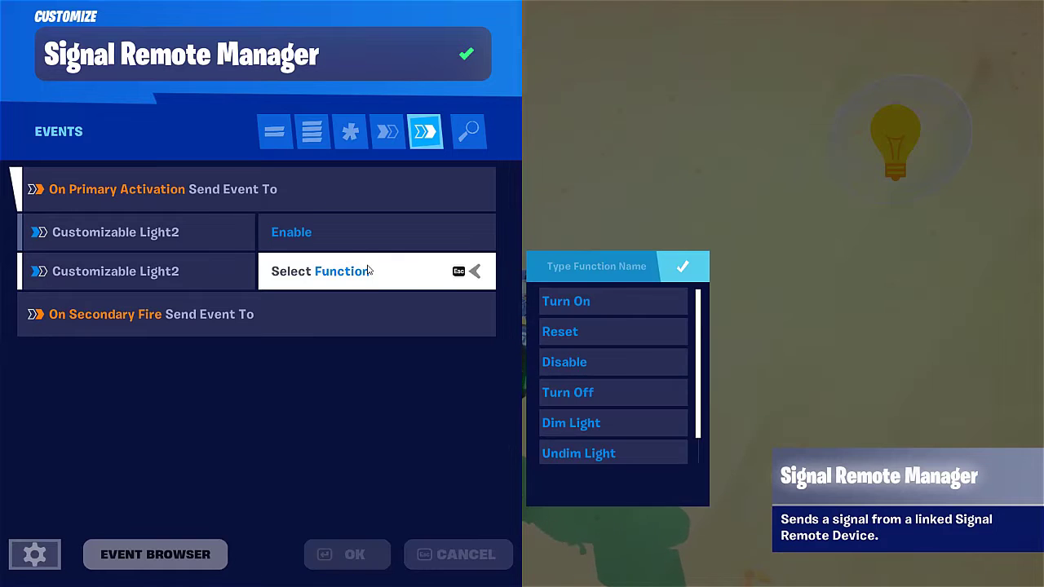
pyautogui.click(610, 303)
pyautogui.click(355, 561)
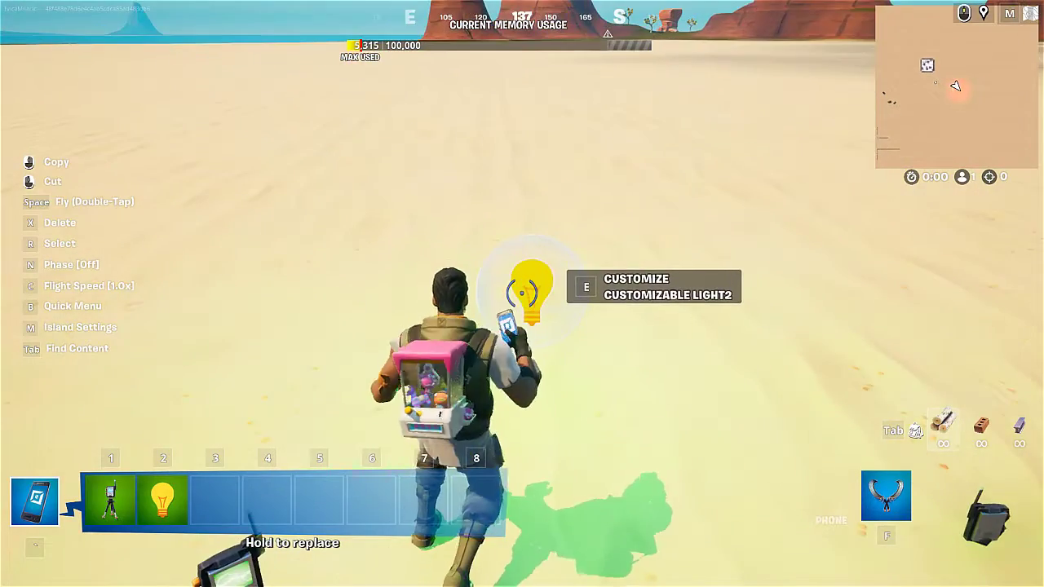
# Set the initial state of Customizable Light2 to Off and save its settings.
pyautogui.press('e')
pyautogui.click(275, 133)
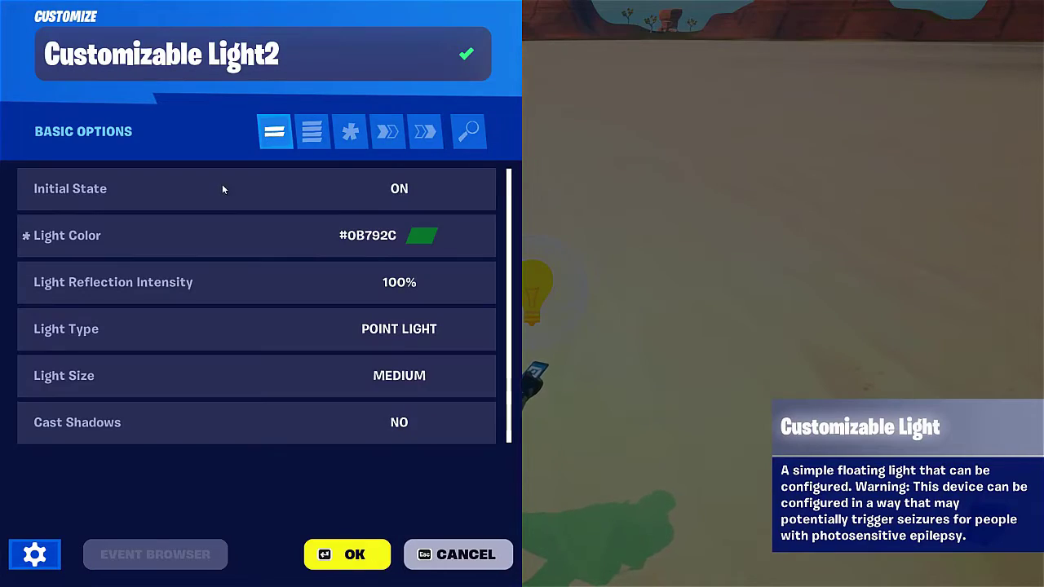
pyautogui.click(481, 189)
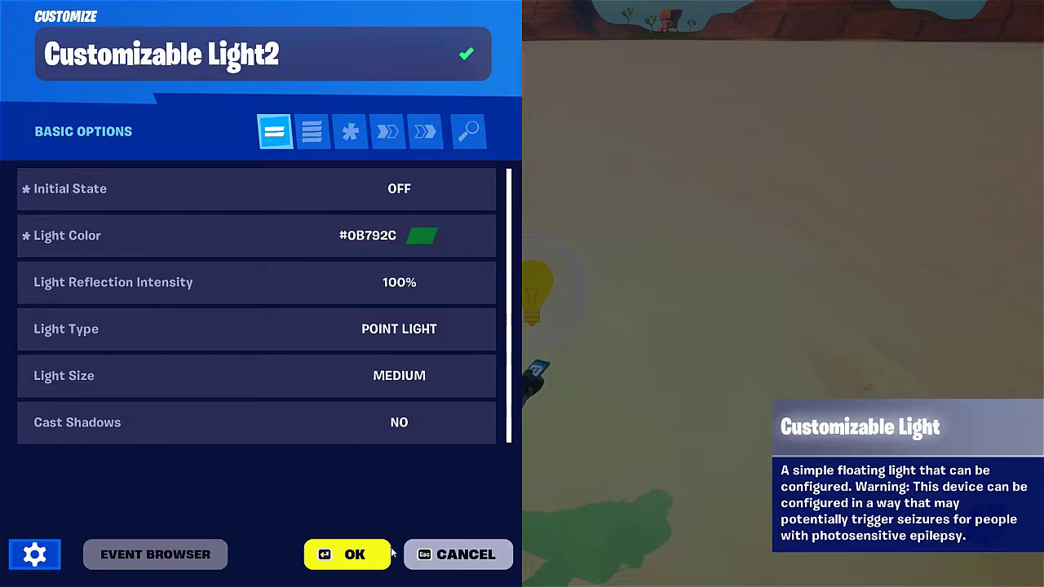
pyautogui.click(351, 554)
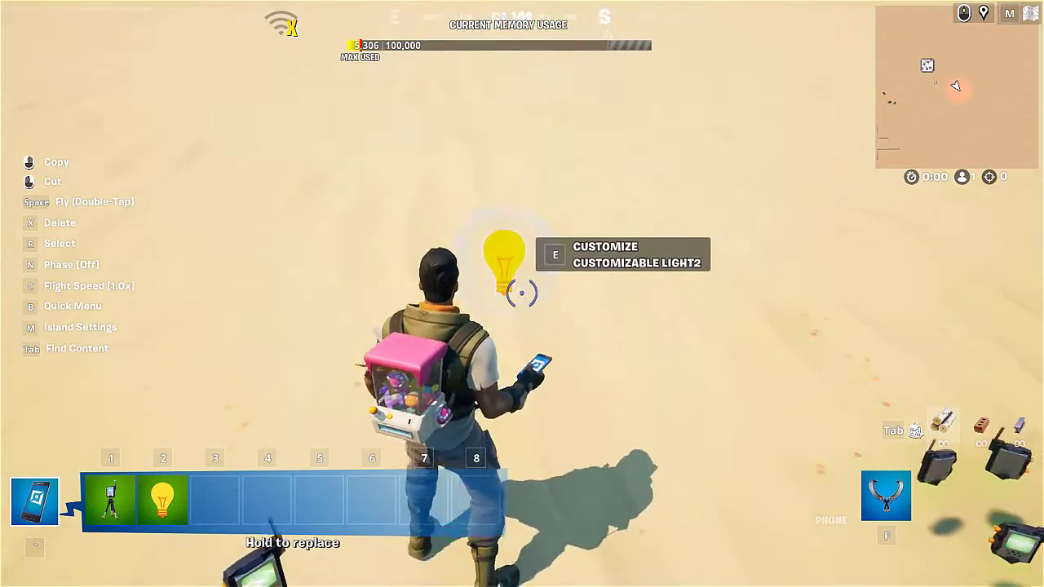
# Drop an uncommon Signal Remote A on the sand beside the Signal Remote Manager.
pyautogui.press('a')
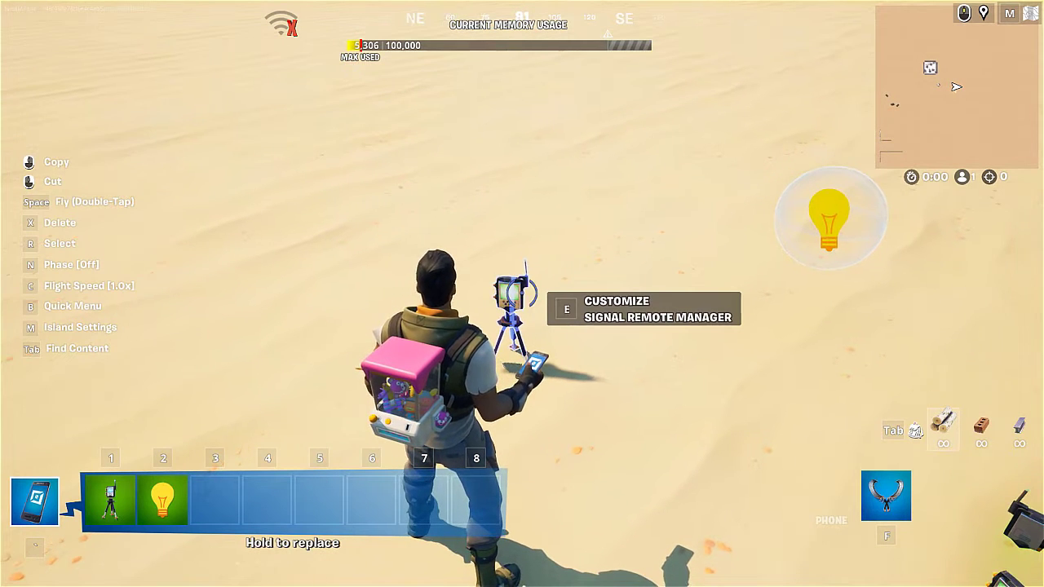
pyautogui.press('Tab')
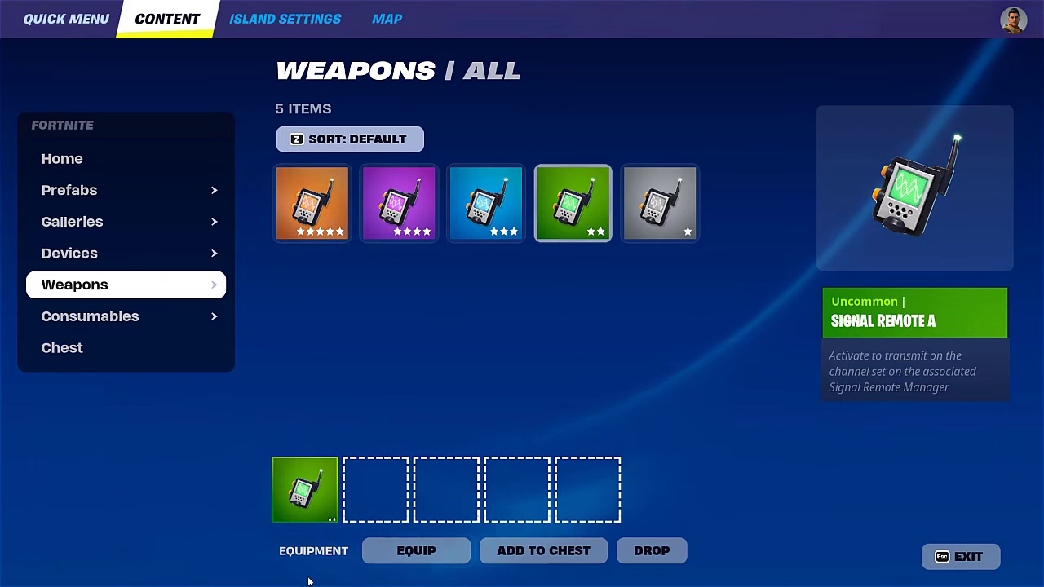
pyautogui.click(653, 550)
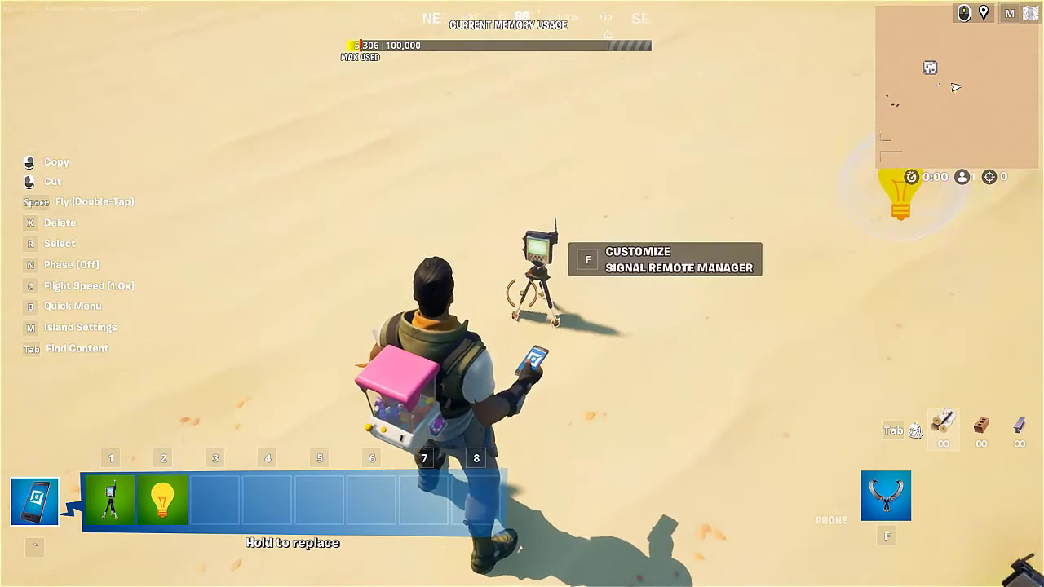
pyautogui.press('s')
pyautogui.press('w')
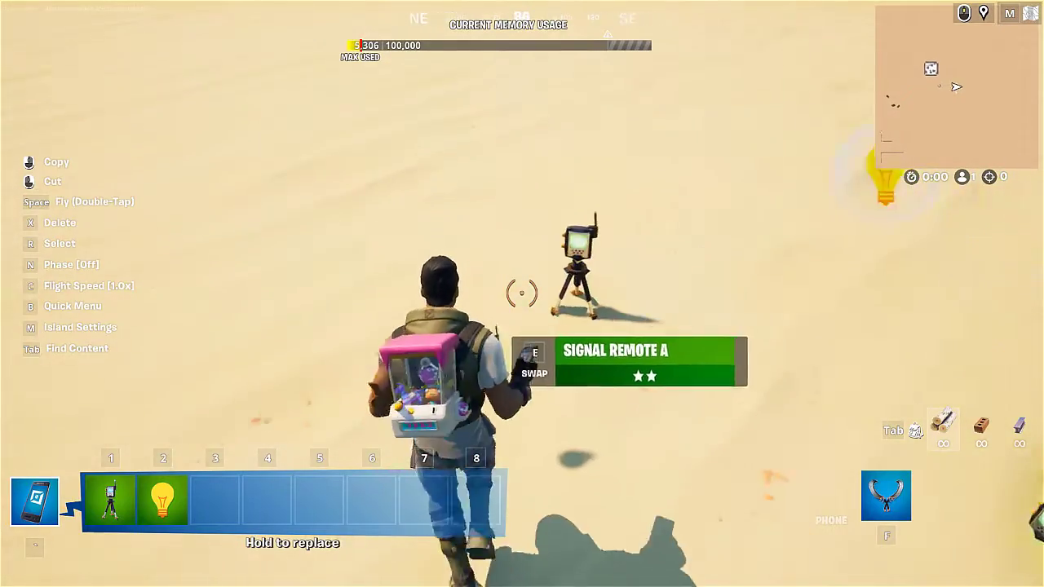
pyautogui.press('e')
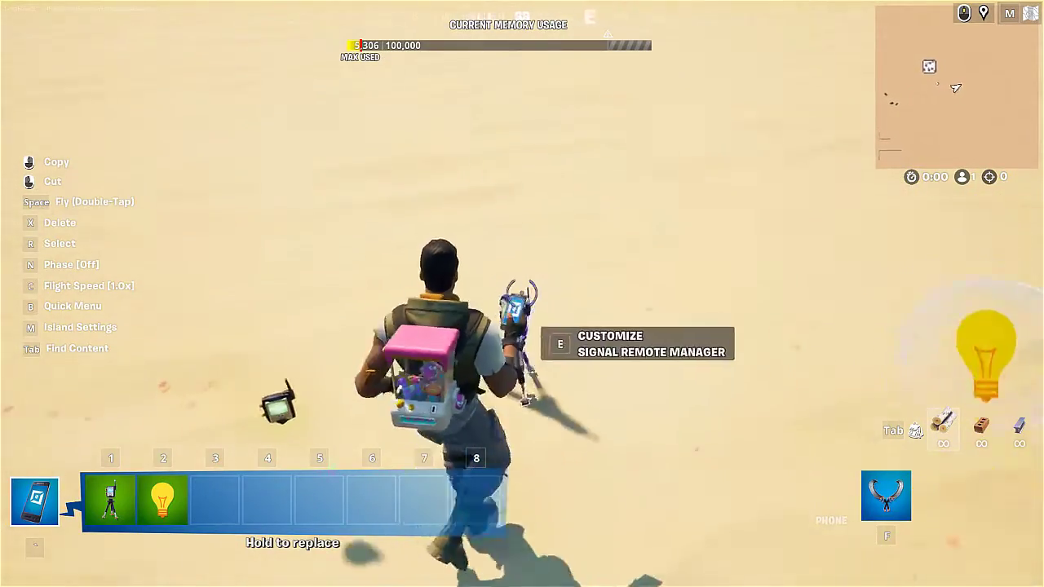
pyautogui.press('s')
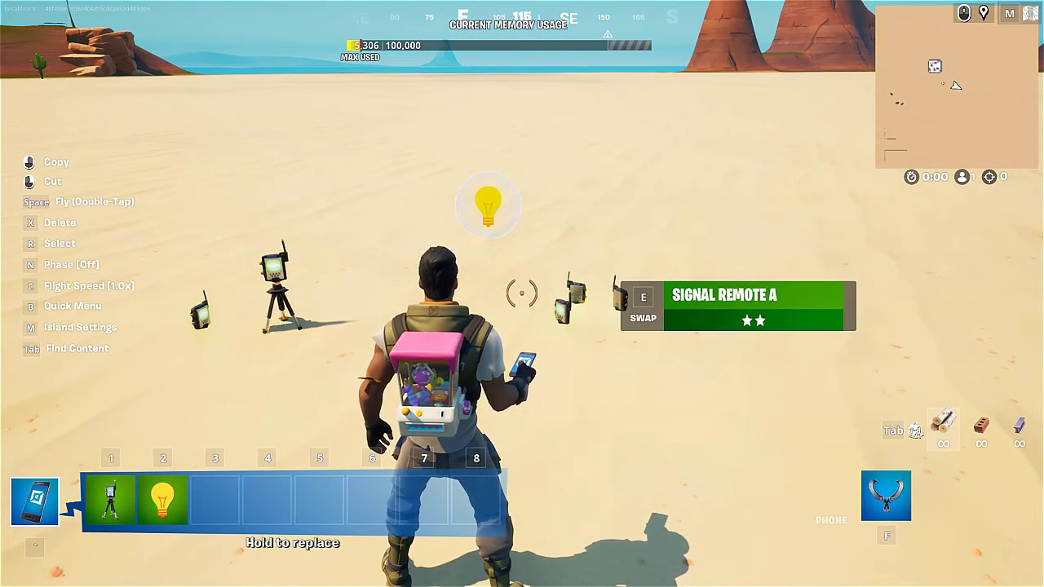
# Start the game and pick up the Signal Remote A lying apart from the group of three remotes.
pyautogui.press('Escape')
pyautogui.click(892, 349)
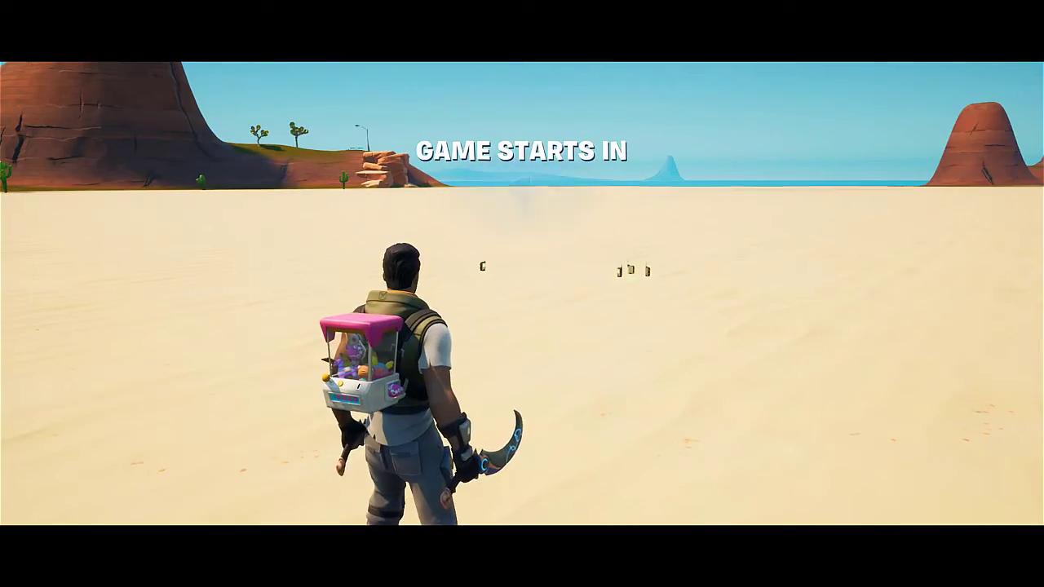
pyautogui.press('w')
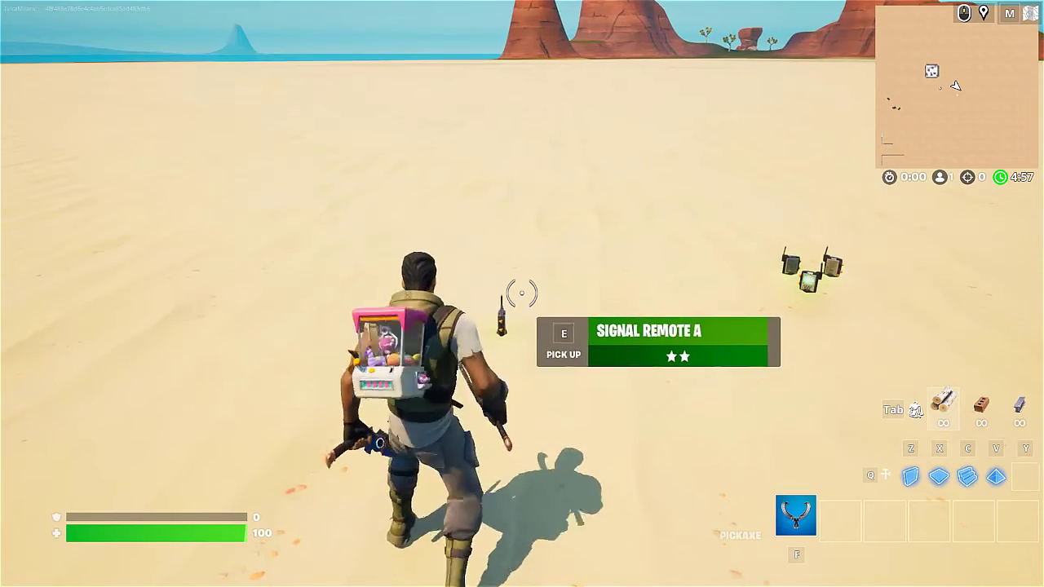
pyautogui.press('e')
pyautogui.press('w')
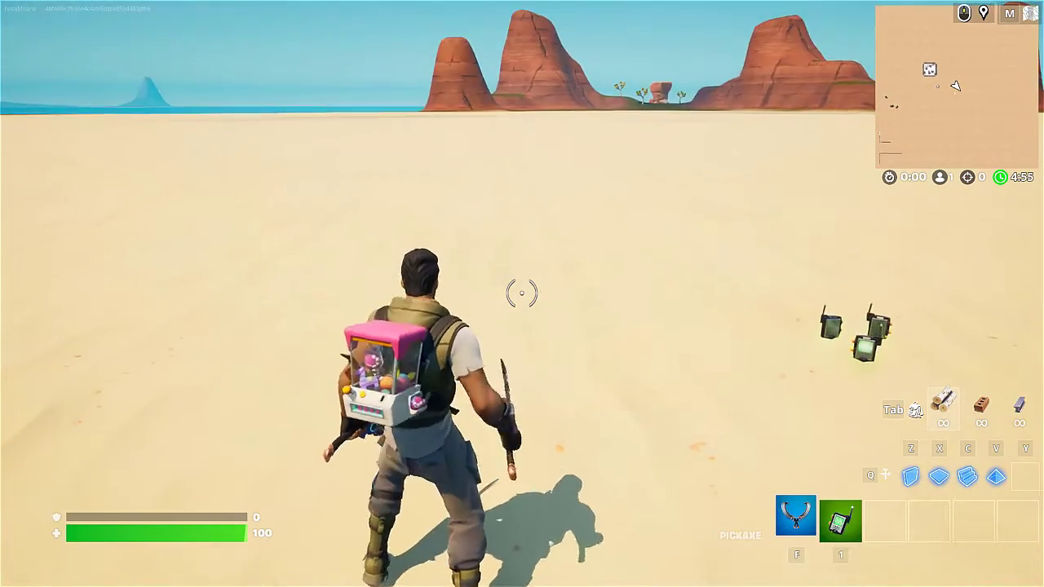
# Equip the Signal Remote A, trigger its primary activation, and check the Customizable Light's effect on the surroundings.
pyautogui.press('1')
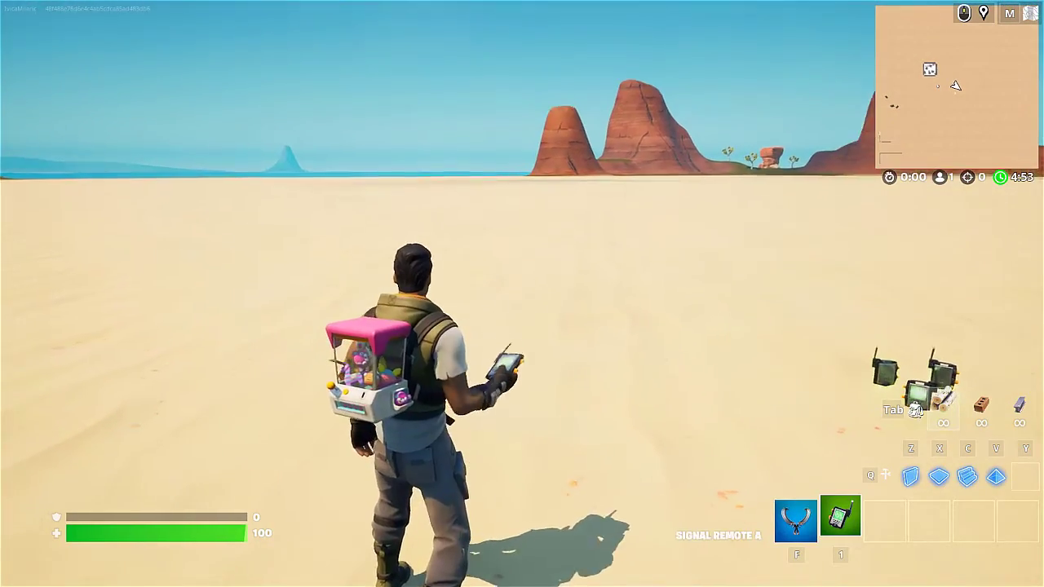
pyautogui.press('w')
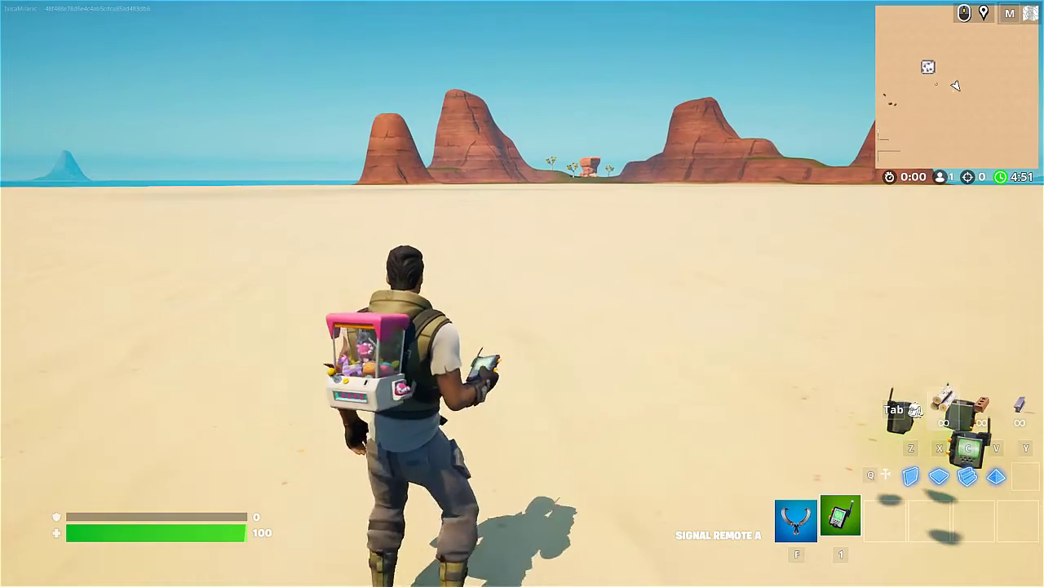
pyautogui.click(522, 294)
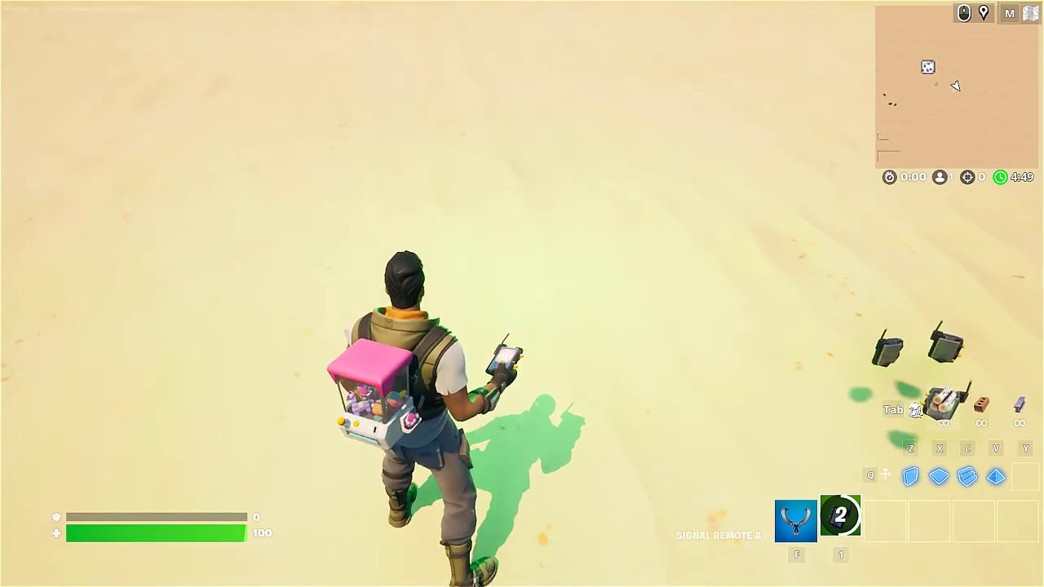
pyautogui.press('s')
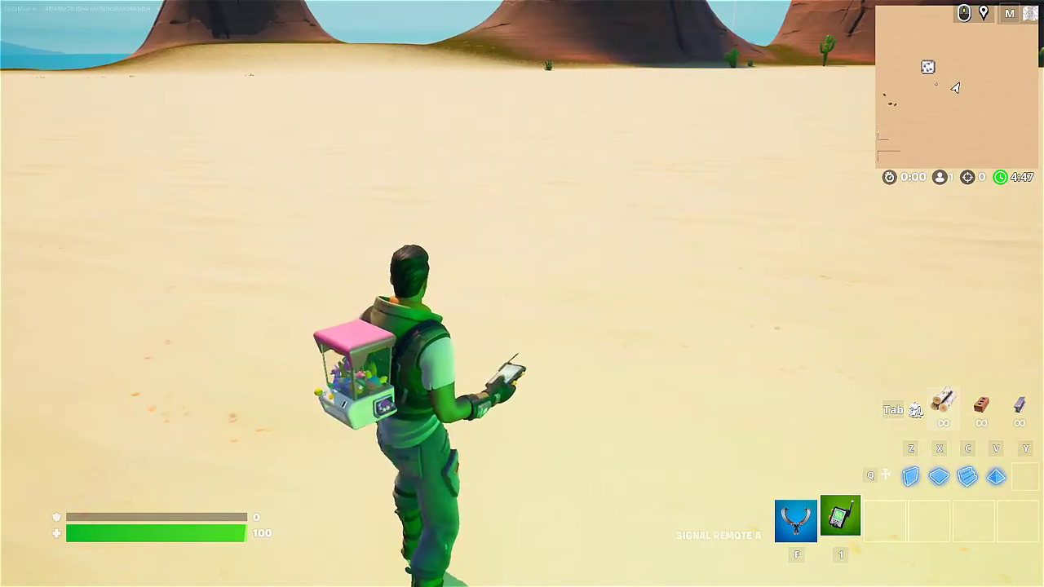
pyautogui.press('w')
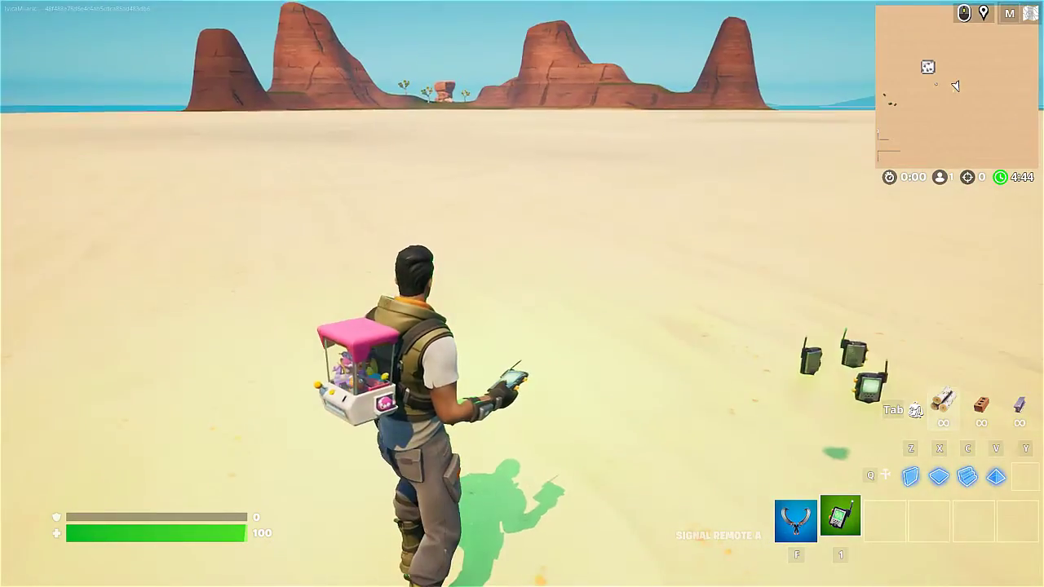
pyautogui.press('a')
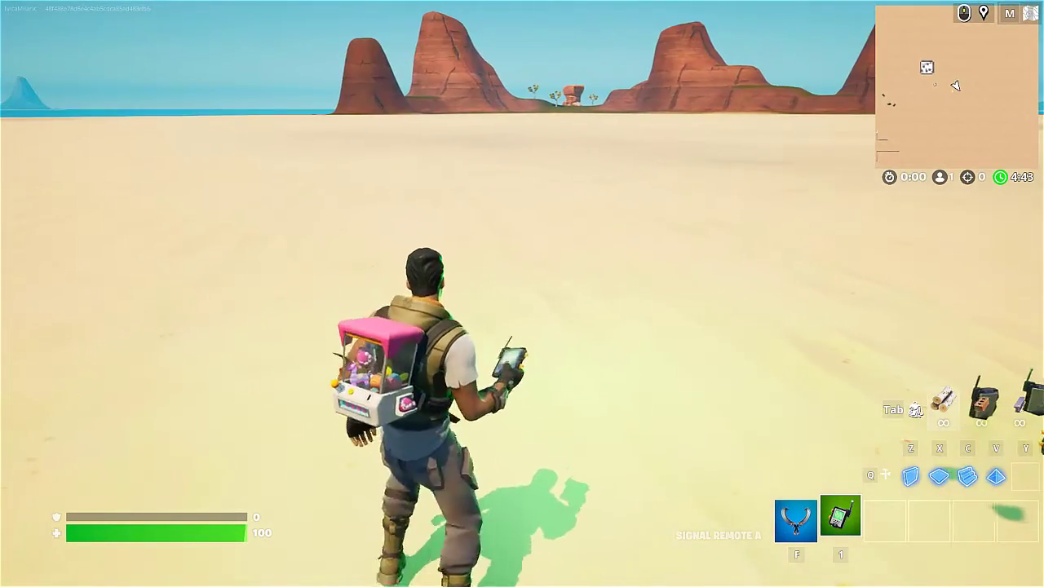
pyautogui.press('d')
pyautogui.press('w')
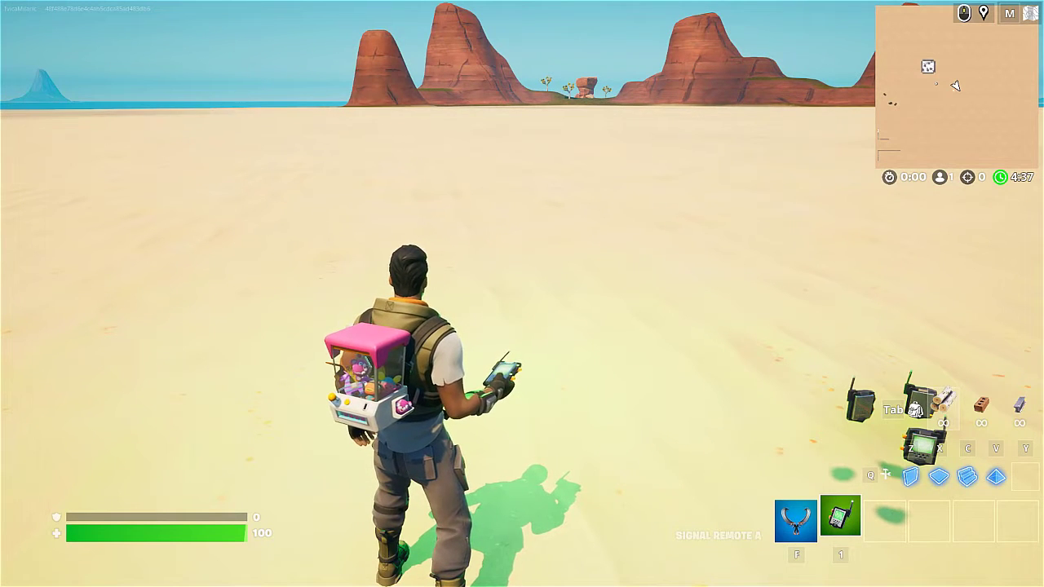
# Put the remote away, end the game, and return to the Signal Remote Manager in edit mode.
pyautogui.press('f')
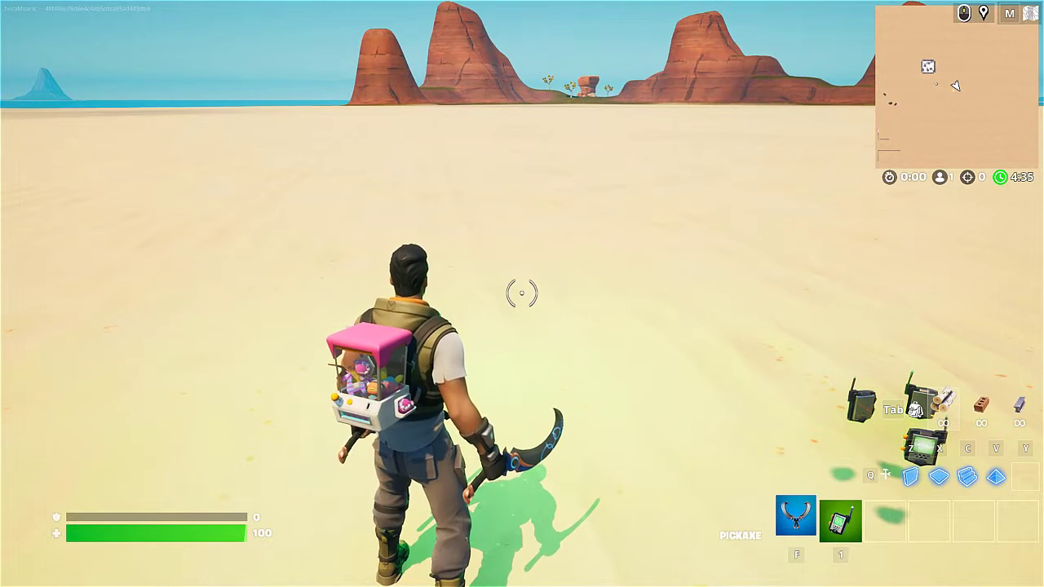
pyautogui.press('Escape')
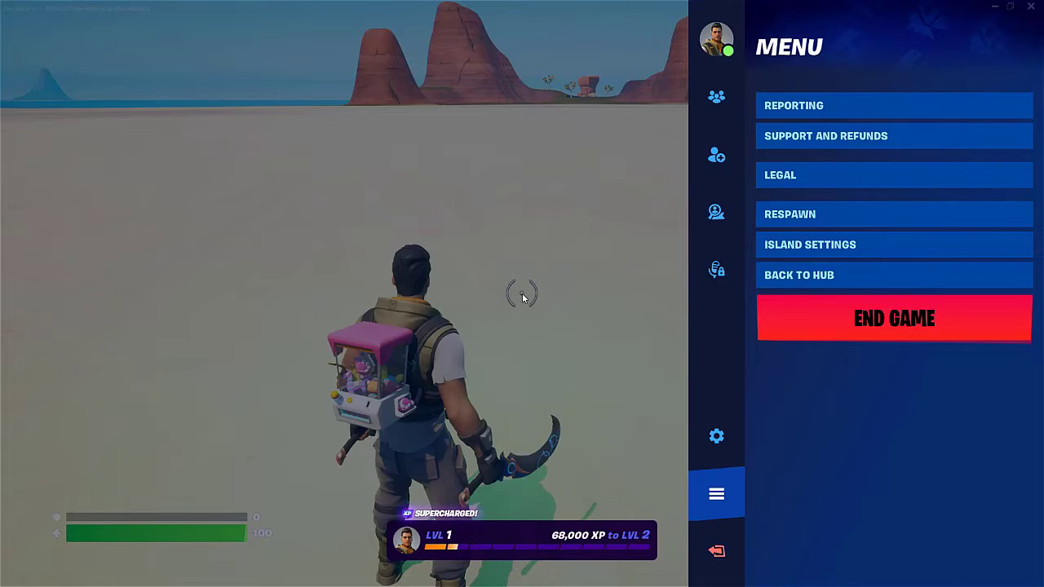
pyautogui.click(820, 322)
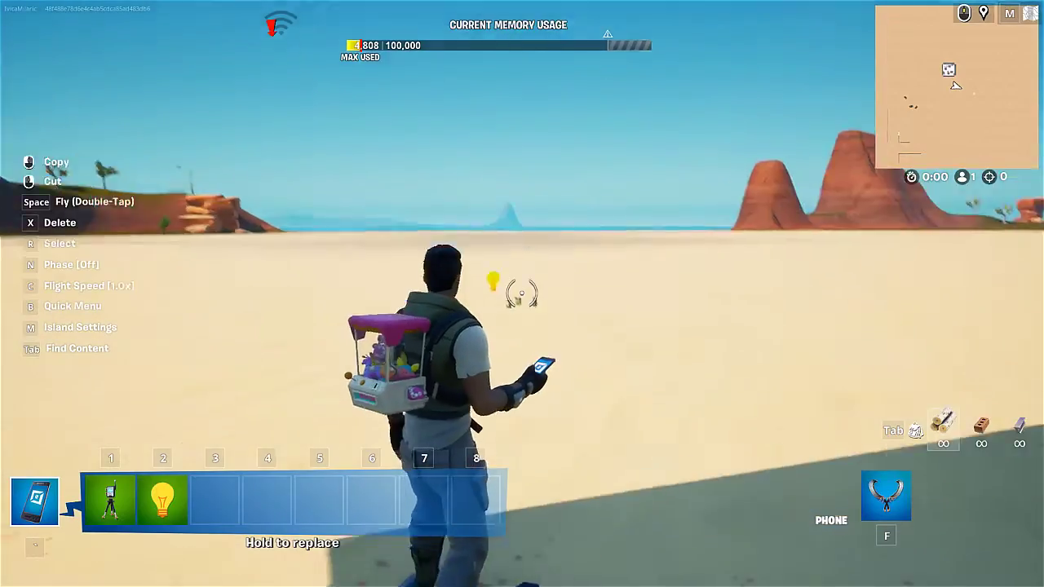
pyautogui.press('w')
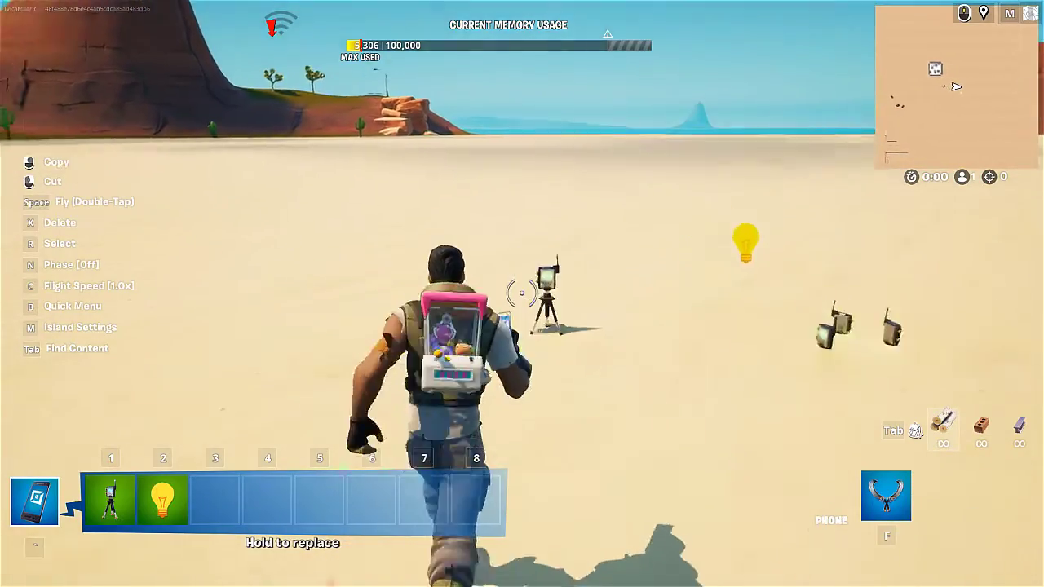
# Make the Signal Remote Manager's On Secondary Fire event send Turn Off to Customizable Light2.
pyautogui.press('e')
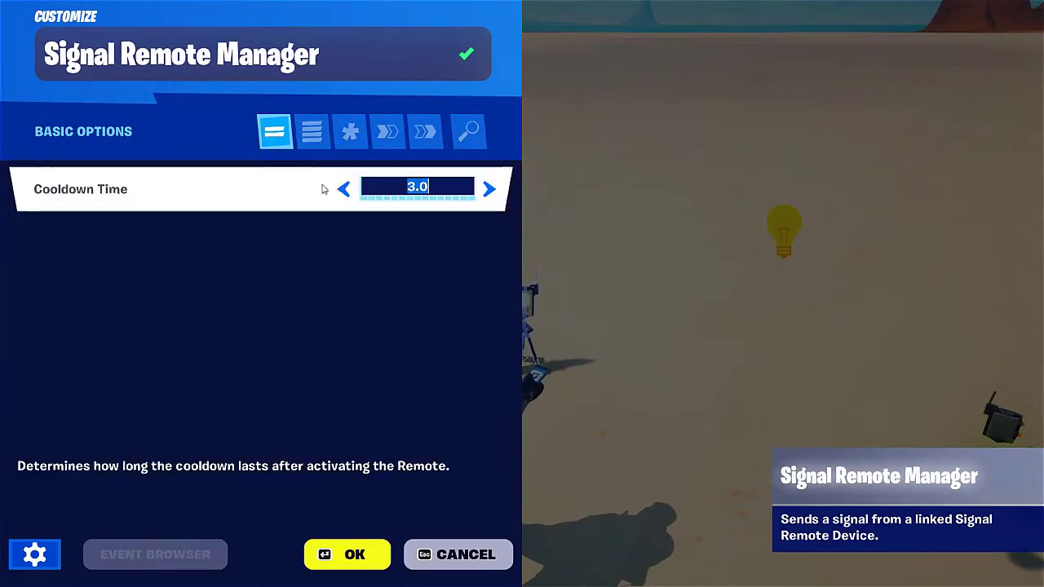
pyautogui.click(424, 133)
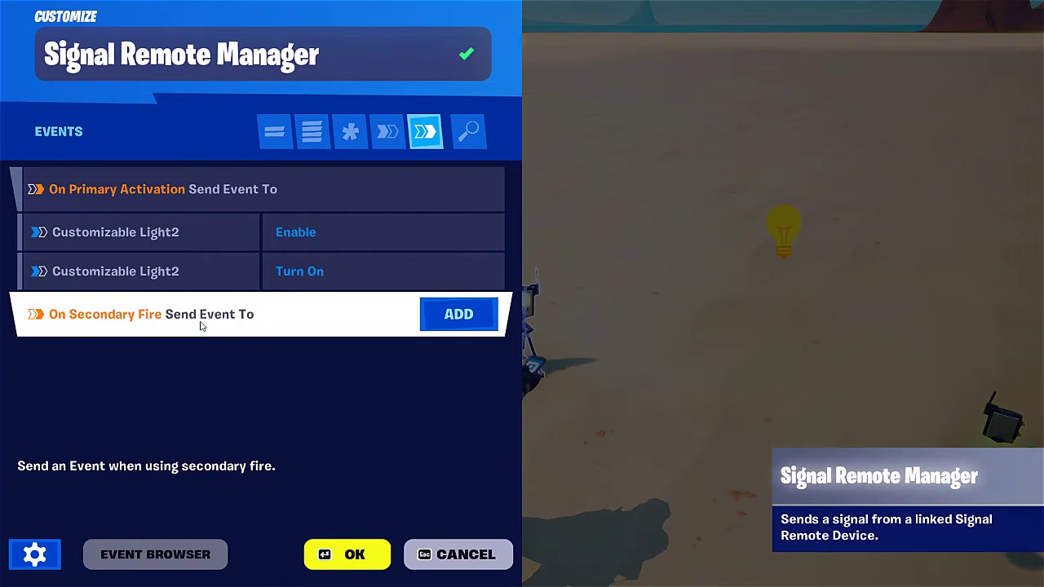
pyautogui.click(458, 315)
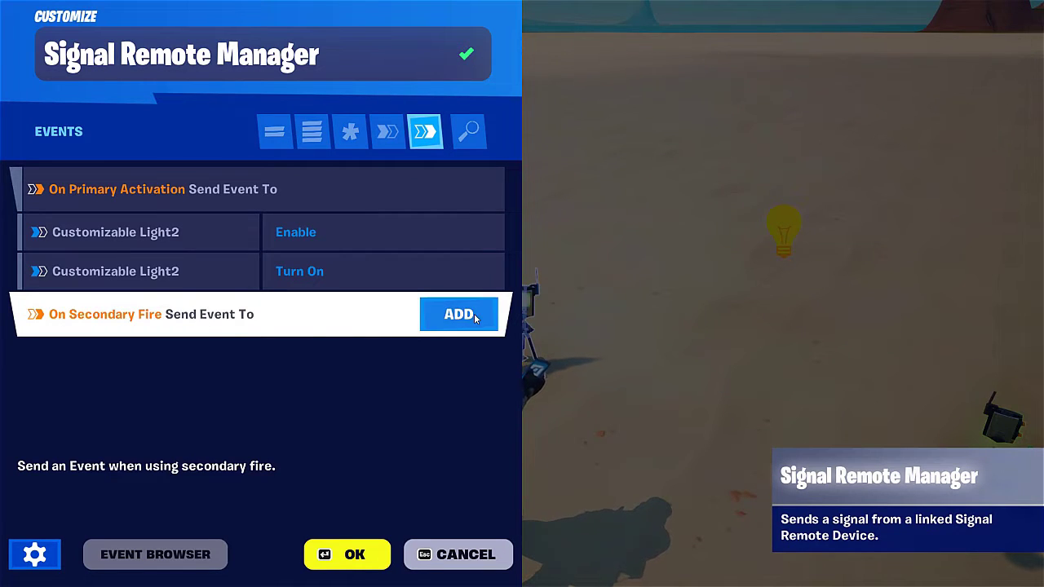
pyautogui.click(107, 353)
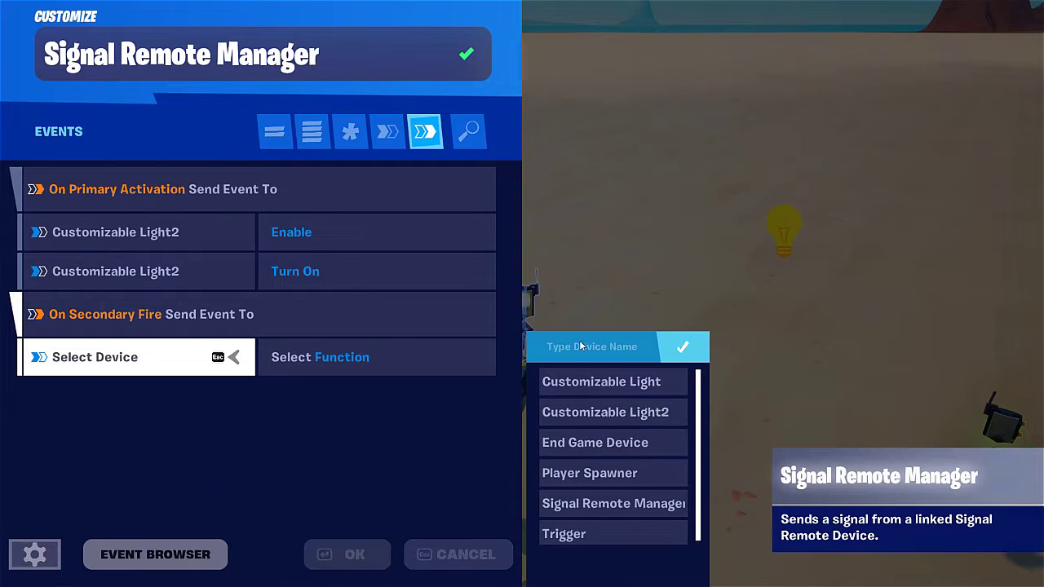
pyautogui.click(657, 410)
pyautogui.click(438, 356)
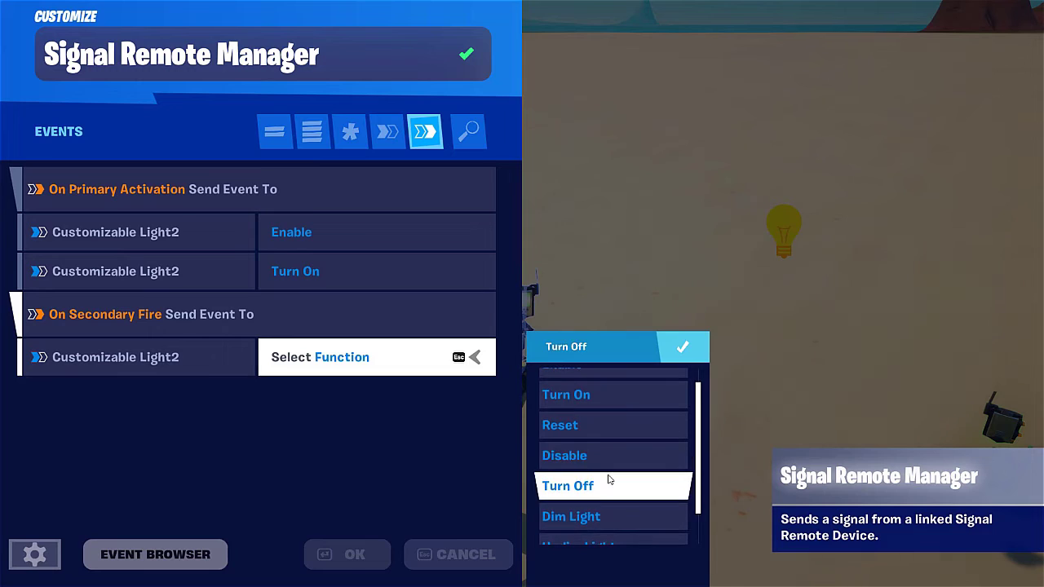
pyautogui.click(611, 483)
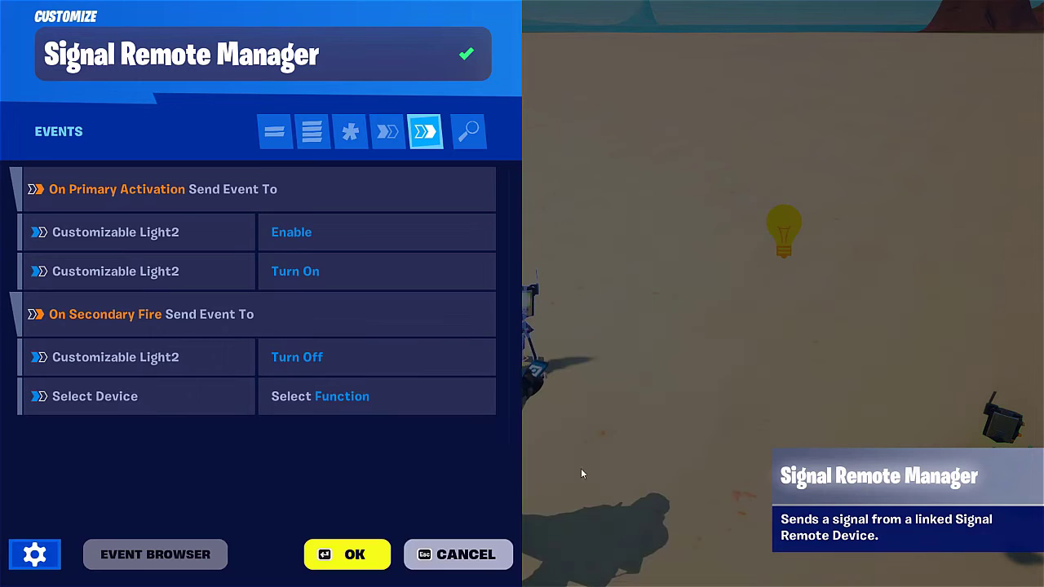
# Add a second On Secondary Fire event that sends Disable to Customizable Light2, and save the Signal Remote Manager's settings.
pyautogui.click(160, 399)
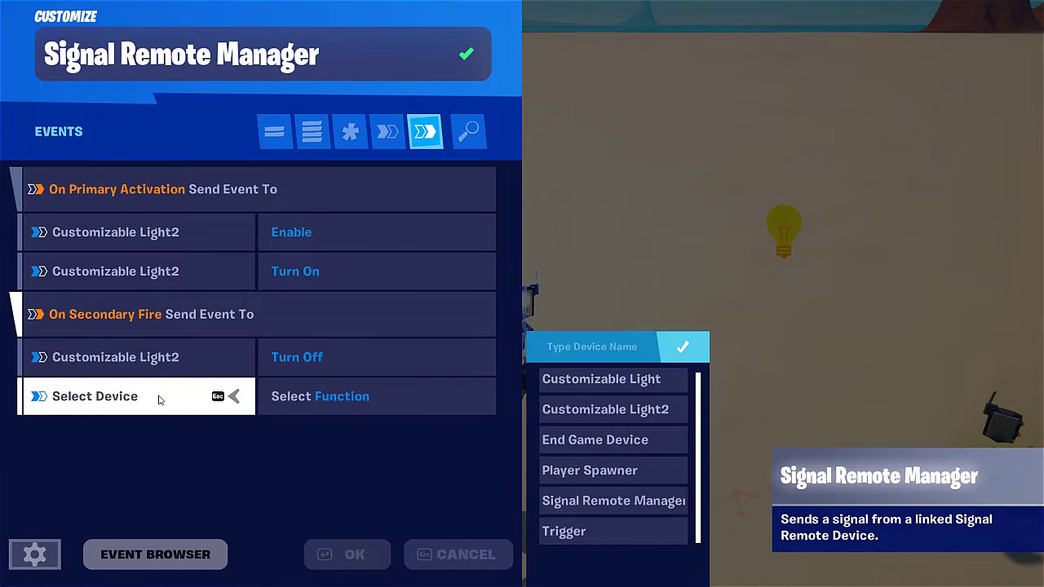
pyautogui.click(674, 408)
pyautogui.click(424, 404)
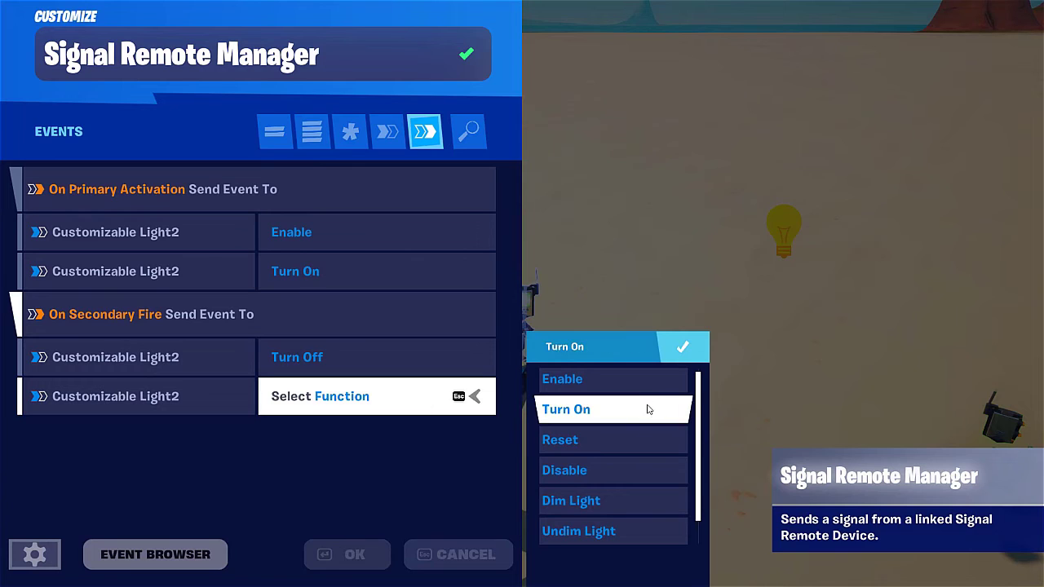
pyautogui.scroll(-2, 644, 415)
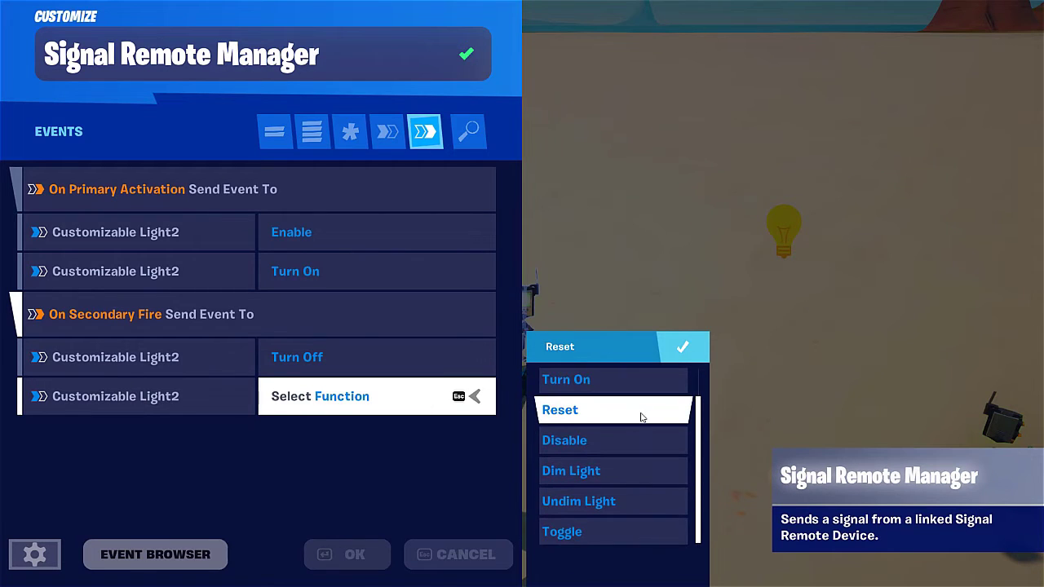
pyautogui.scroll(2, 641, 412)
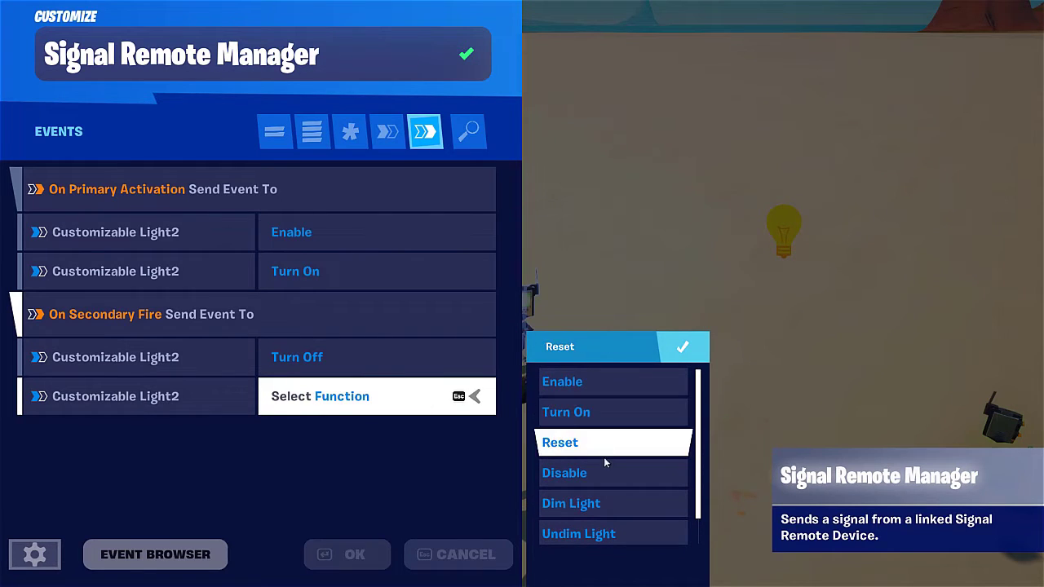
pyautogui.click(571, 476)
pyautogui.click(347, 555)
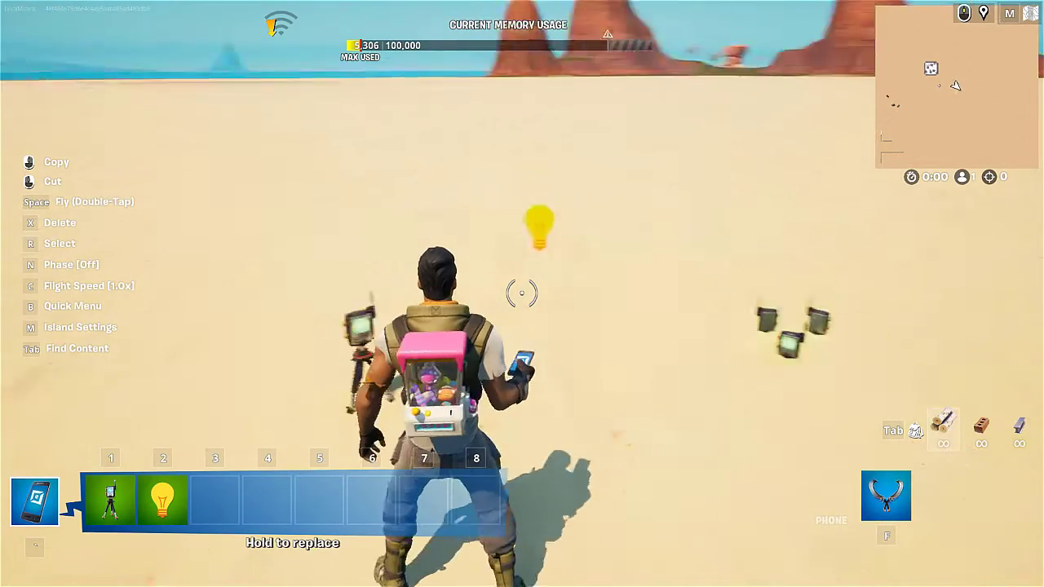
# Start the game and pick up the nearest Signal Remote A from the group of three.
pyautogui.press('Escape')
pyautogui.click(802, 356)
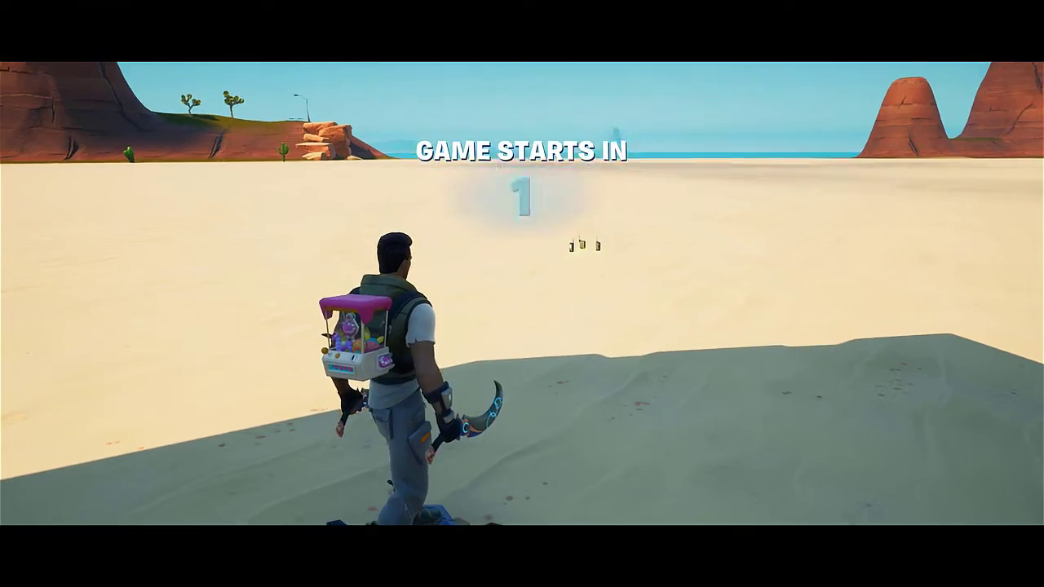
pyautogui.press('w')
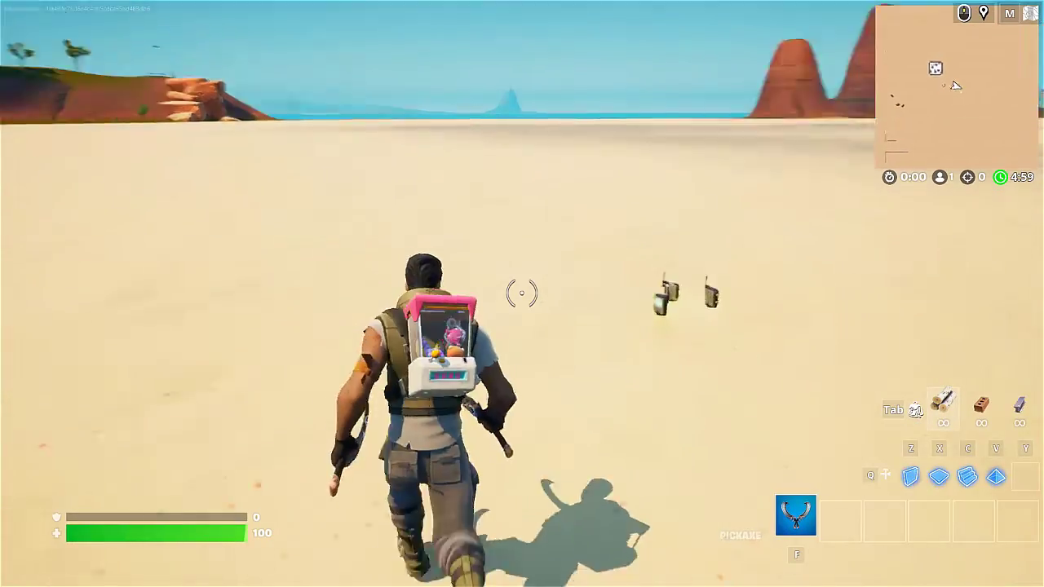
pyautogui.press('w')
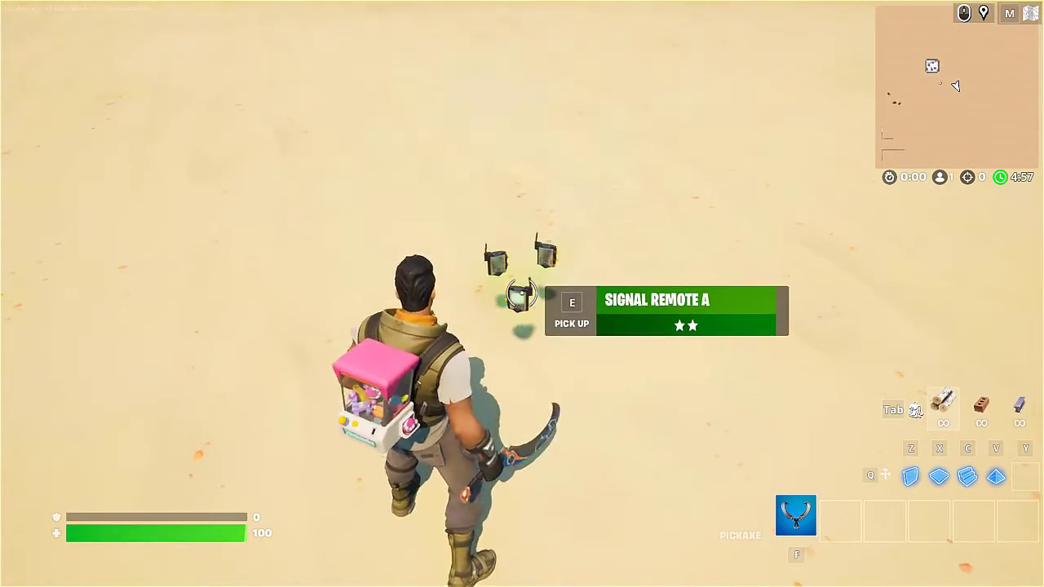
pyautogui.press('w')
pyautogui.press('e')
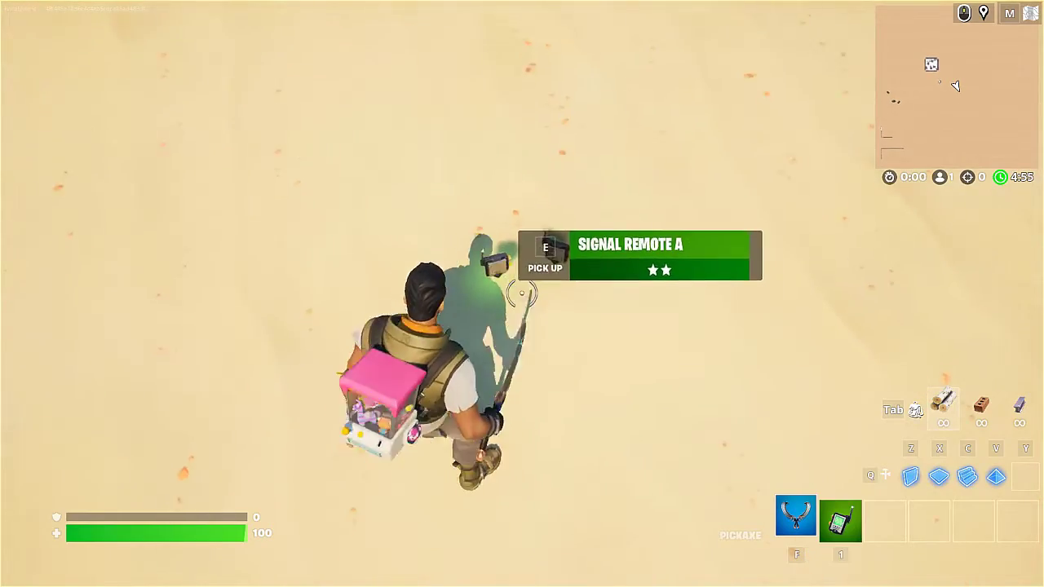
# Equip the Signal Remote A and test its primary activation and then its secondary fire on the Customizable Light.
pyautogui.press('s')
pyautogui.press('w')
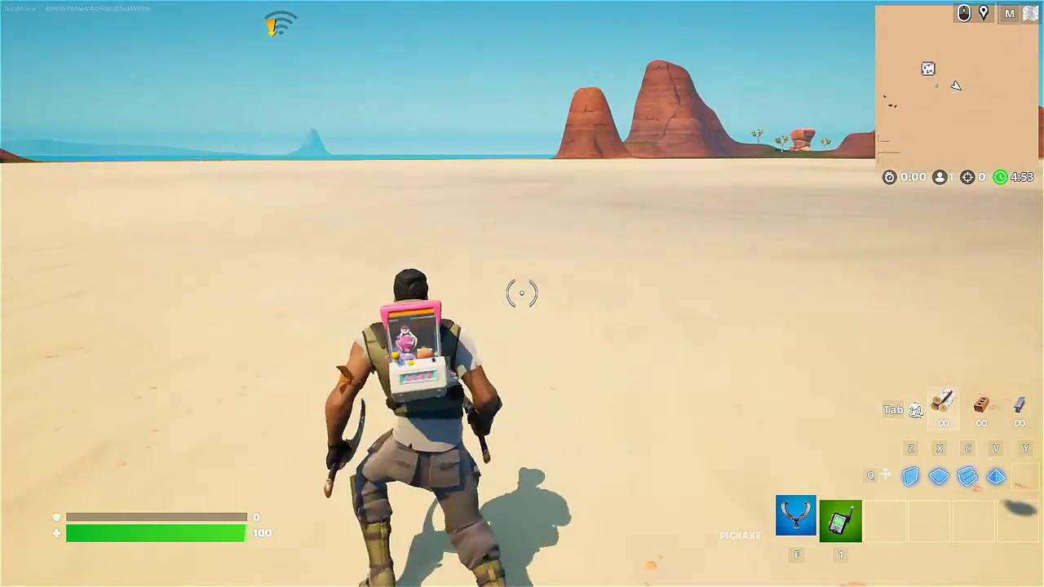
pyautogui.press('s')
pyautogui.press('1')
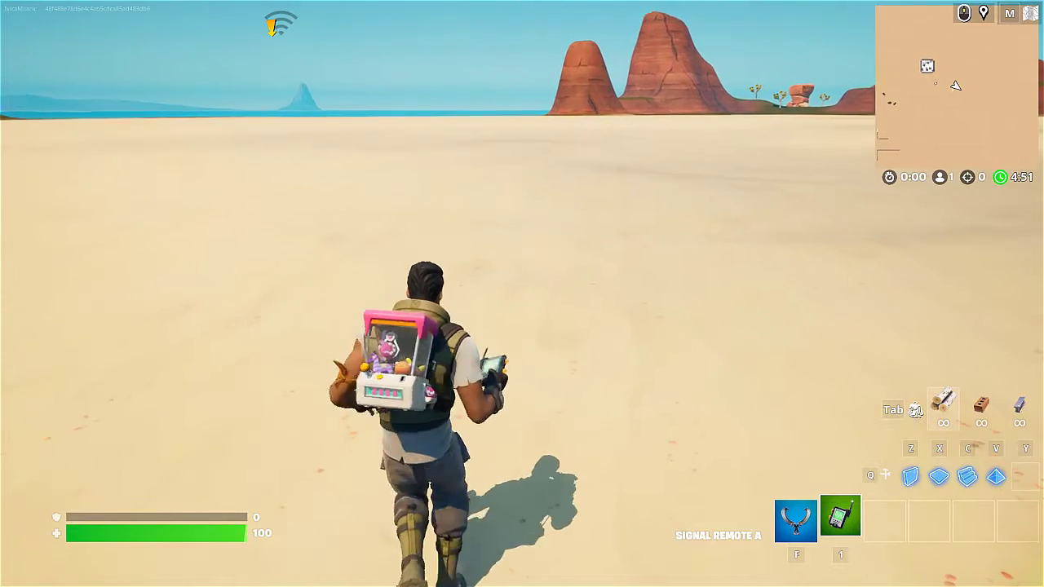
pyautogui.click(522, 293)
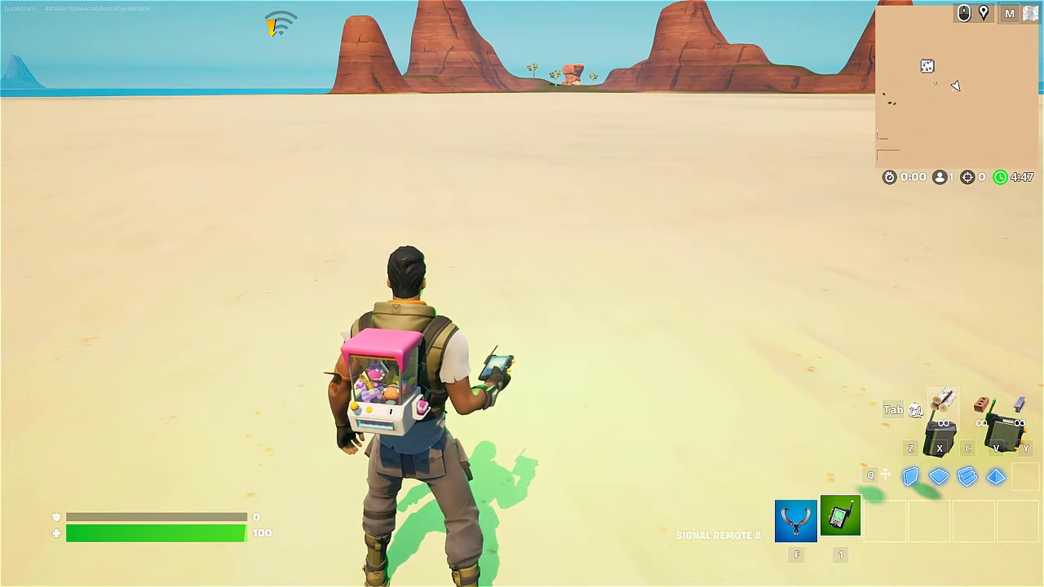
pyautogui.click(522, 294)
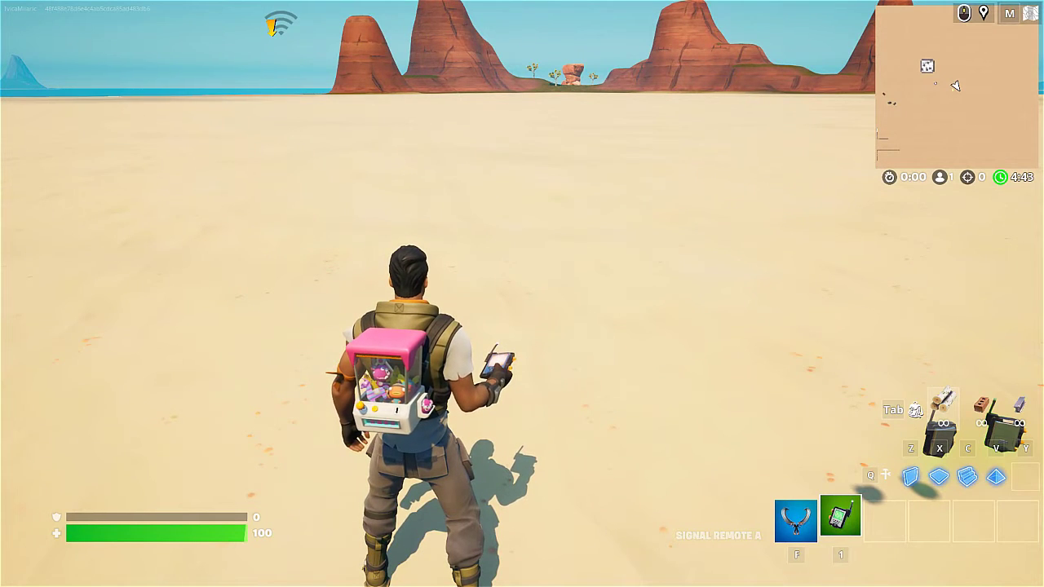
# Alternate the remote's primary activation and secondary fire again, watching the light and the remote's cooldown between uses.
pyautogui.click(522, 294)
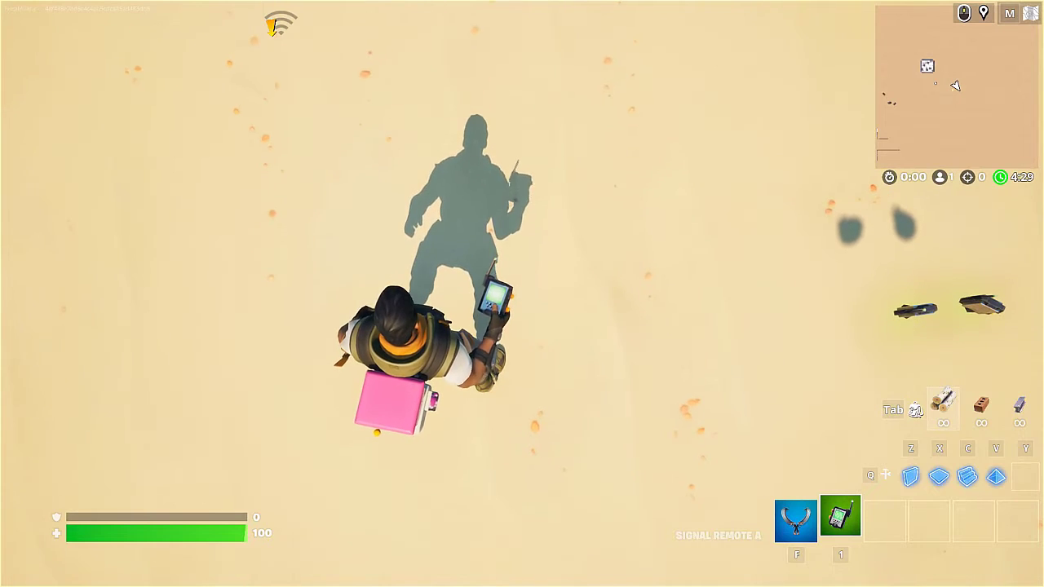
pyautogui.click(522, 293)
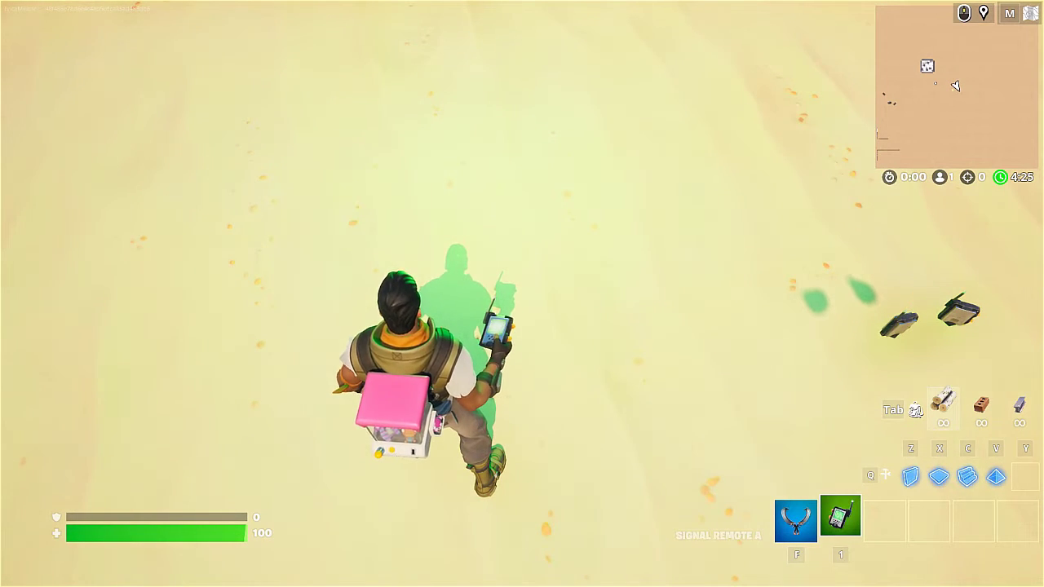
pyautogui.click(522, 293)
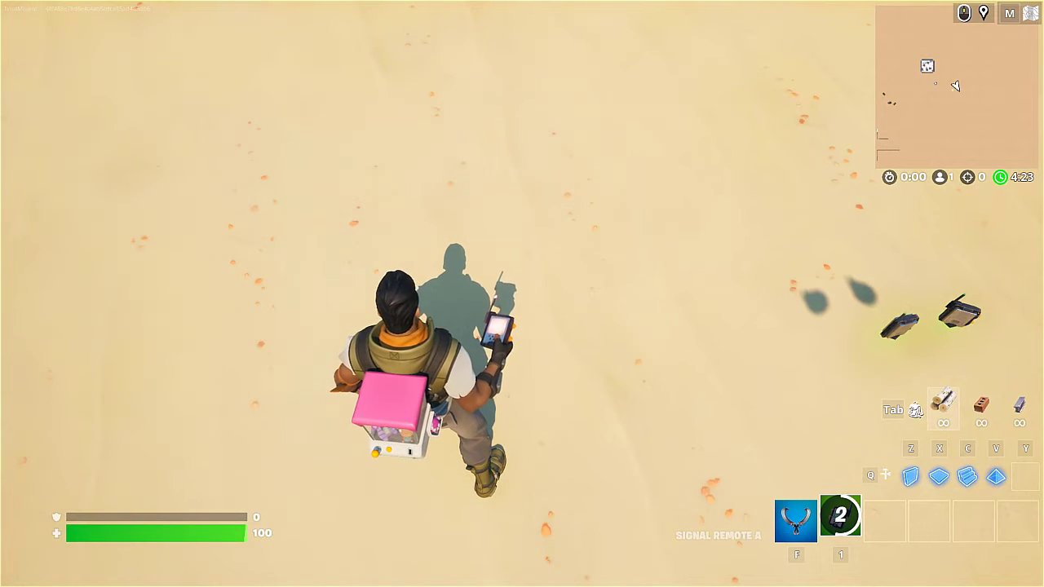
pyautogui.press('w')
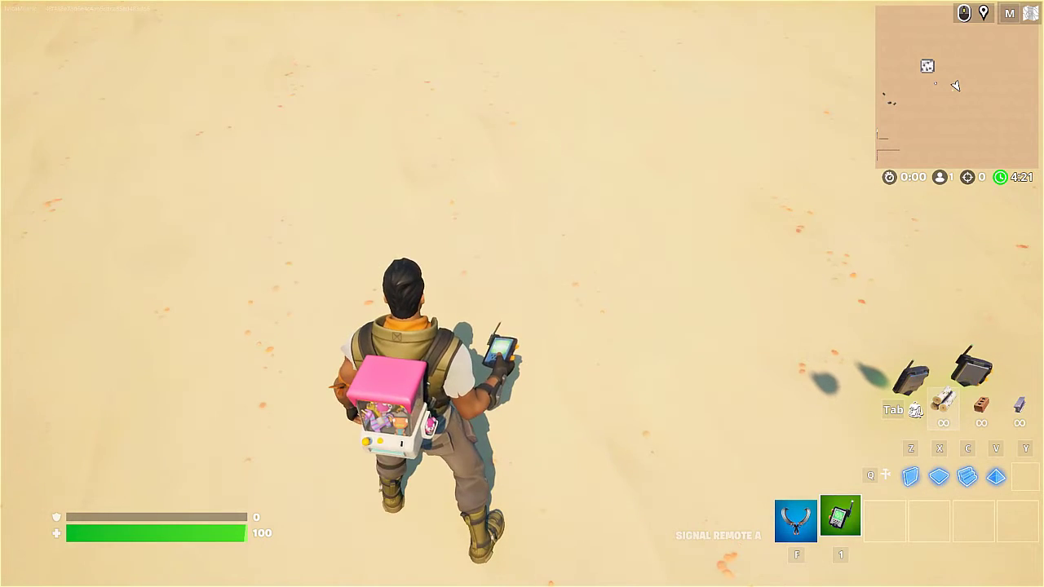
pyautogui.click(522, 294)
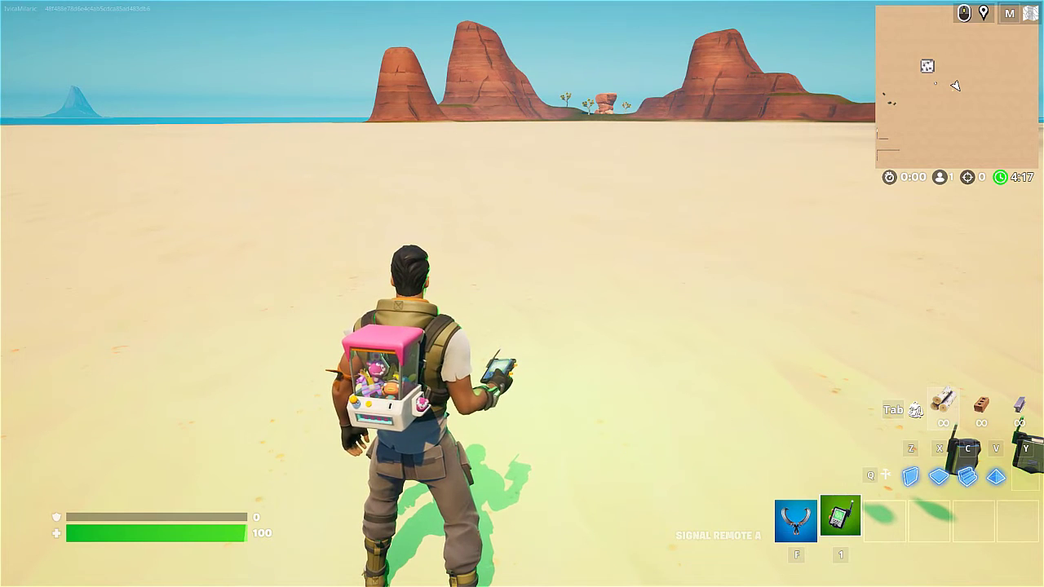
# End the game, return to the island in edit mode, and walk back toward the Signal Remote Manager.
pyautogui.press('Escape')
pyautogui.click(894, 318)
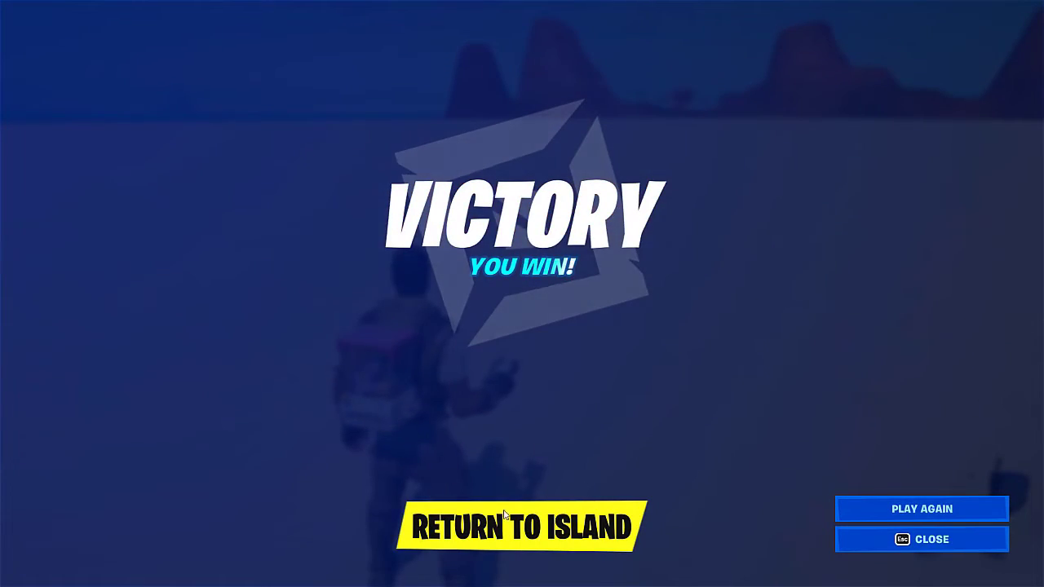
pyautogui.click(505, 515)
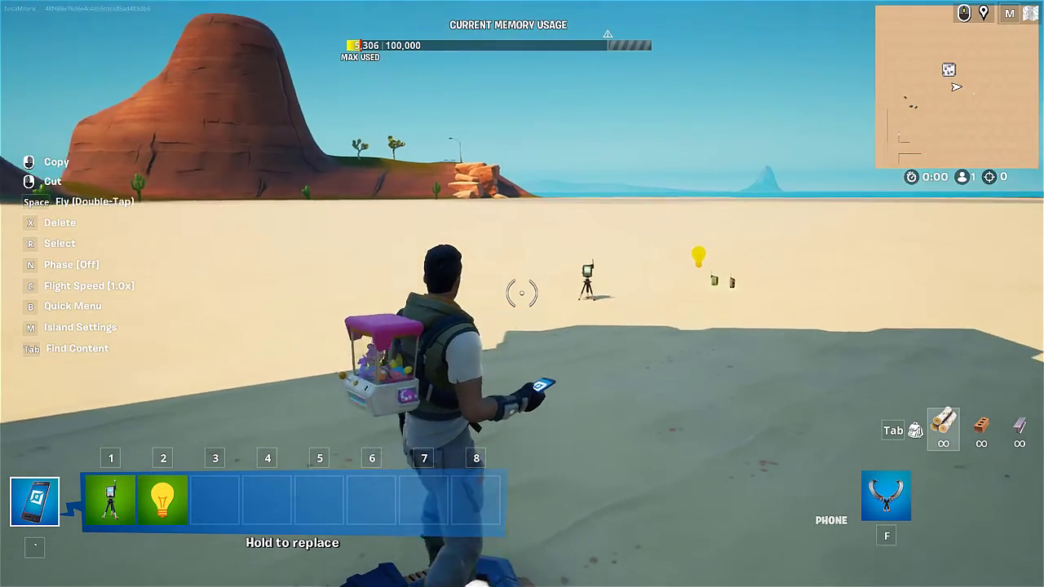
pyautogui.press('w')
pyautogui.press('w')
pyautogui.moveTo(522, 293)
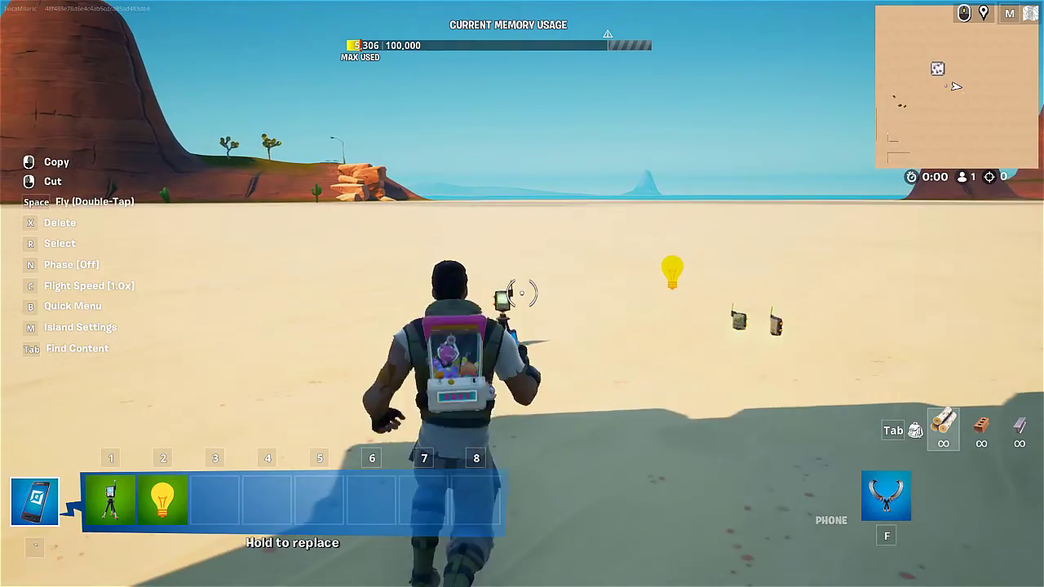